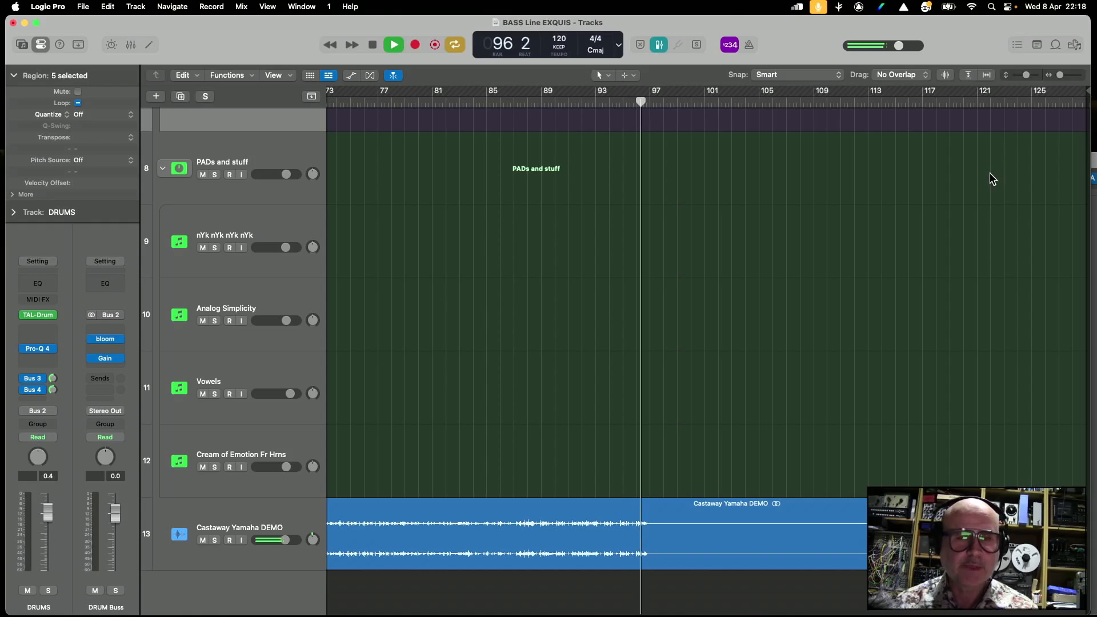
# Step: Restart playback of the looped section, open the Mixer and move its window so all channel strips are visible
pyautogui.press('space')
pyautogui.press('space')
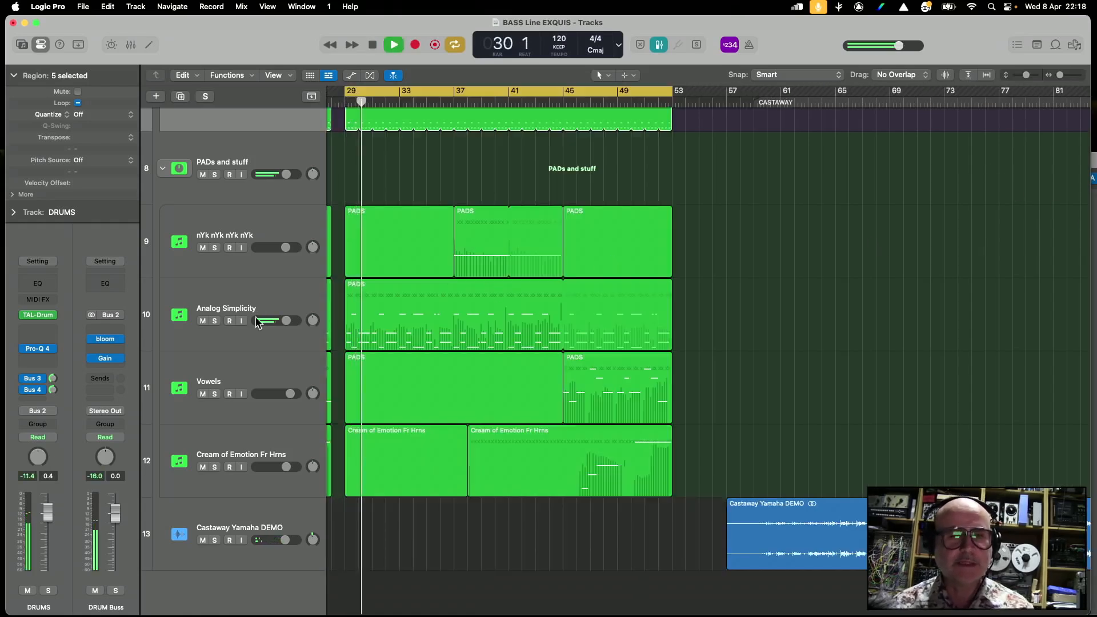
pyautogui.scroll(-2, 275, 406)
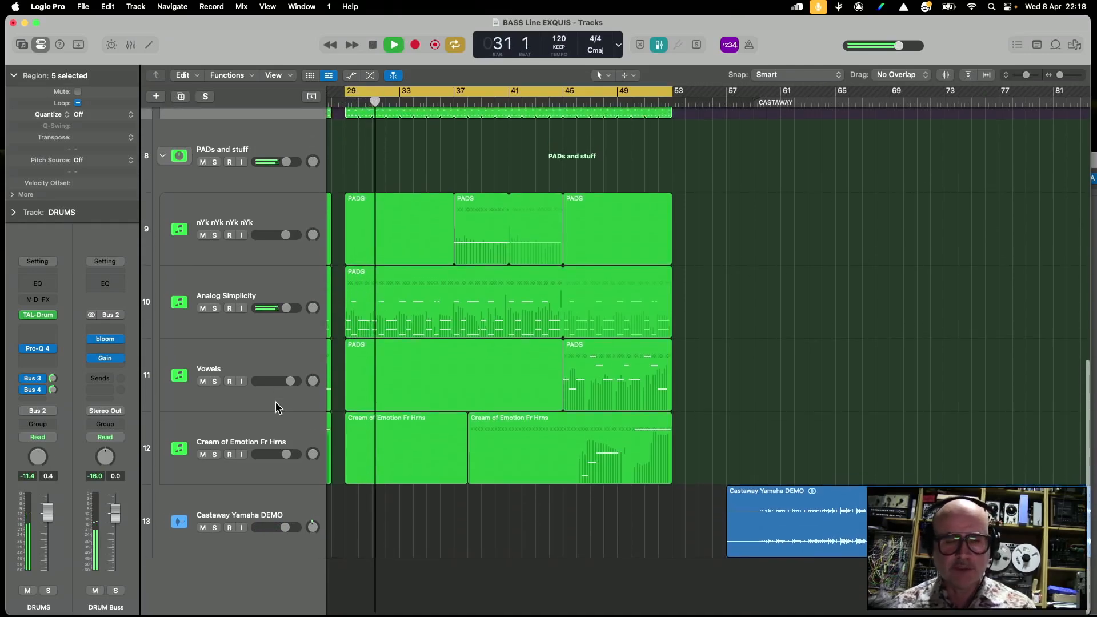
pyautogui.press('super+2')
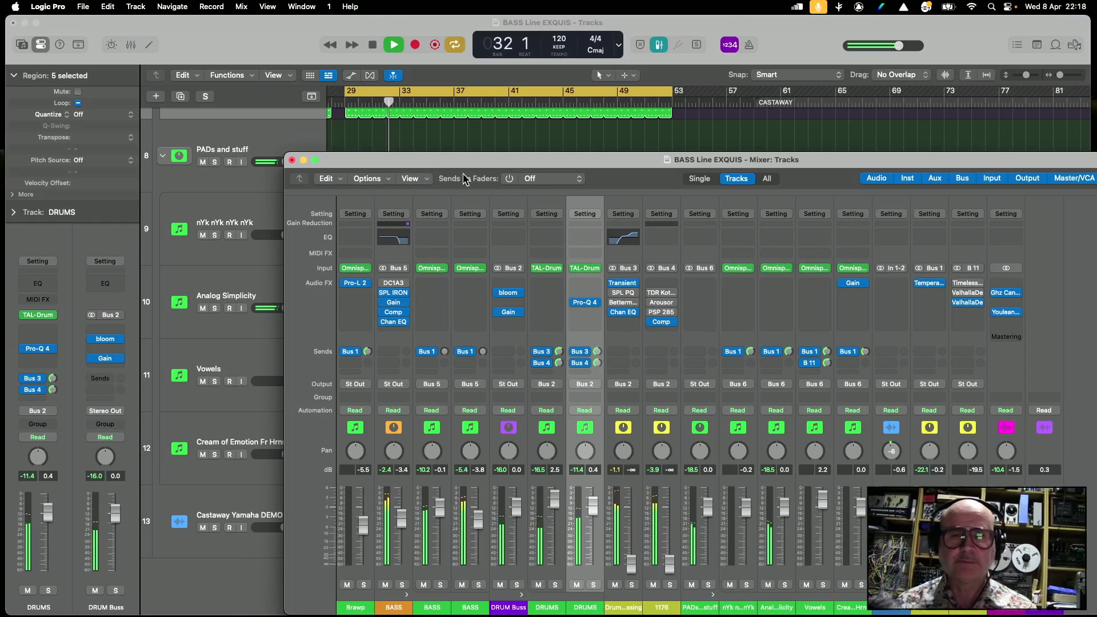
pyautogui.moveTo(464, 179); pyautogui.dragTo(241, 59)
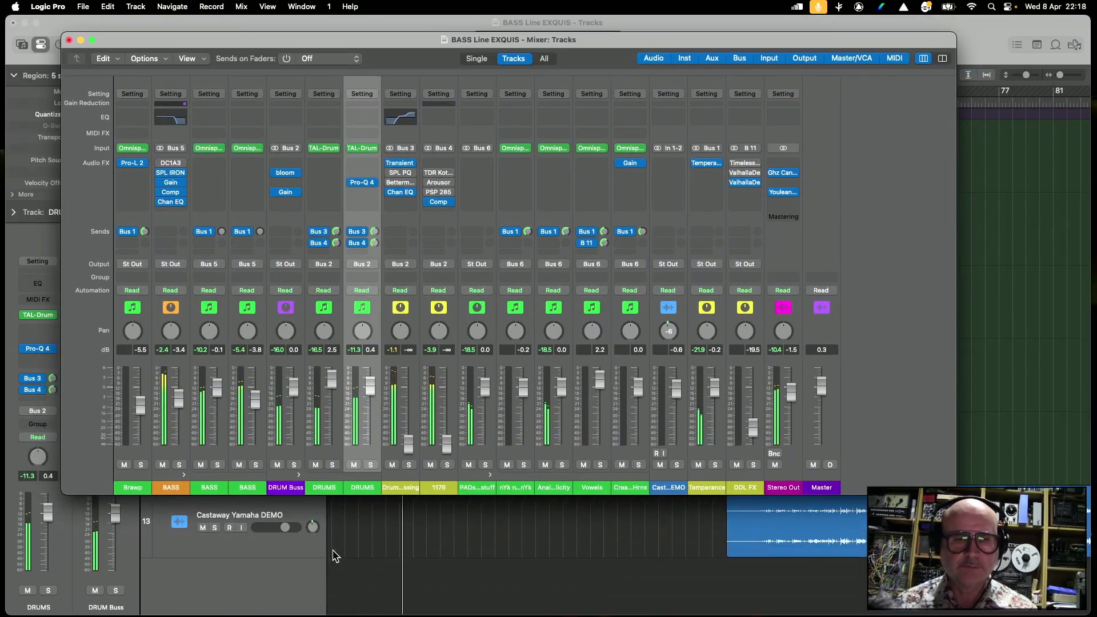
# Step: Solo the DRUM Buss and audition its two DRUMS channels by muting each in turn, leaving both unmuted
pyautogui.click(294, 465)
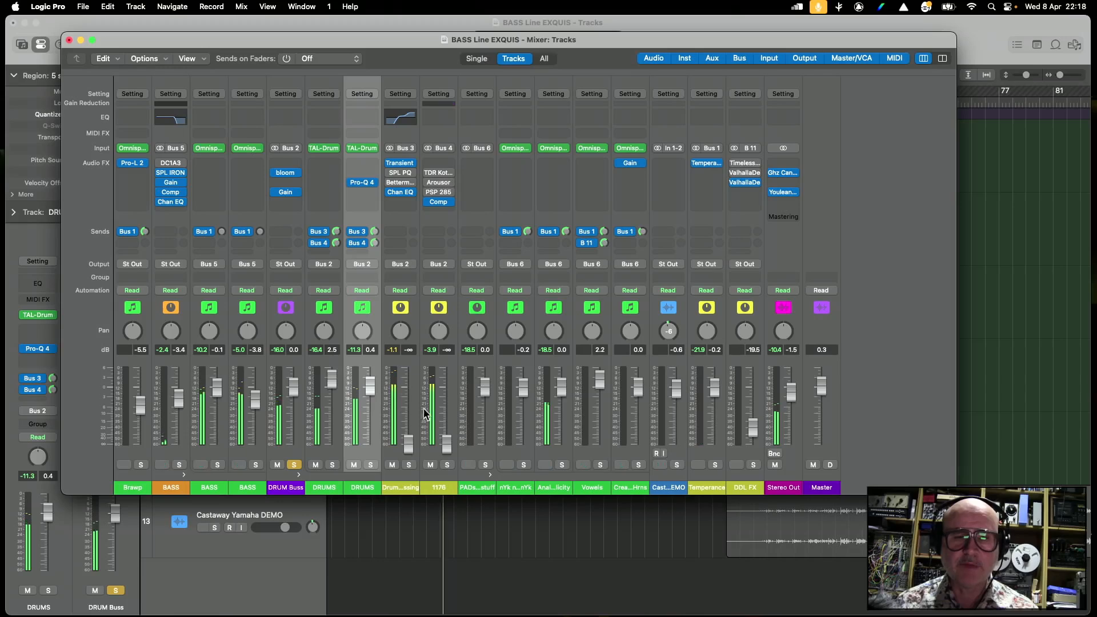
pyautogui.click(316, 465)
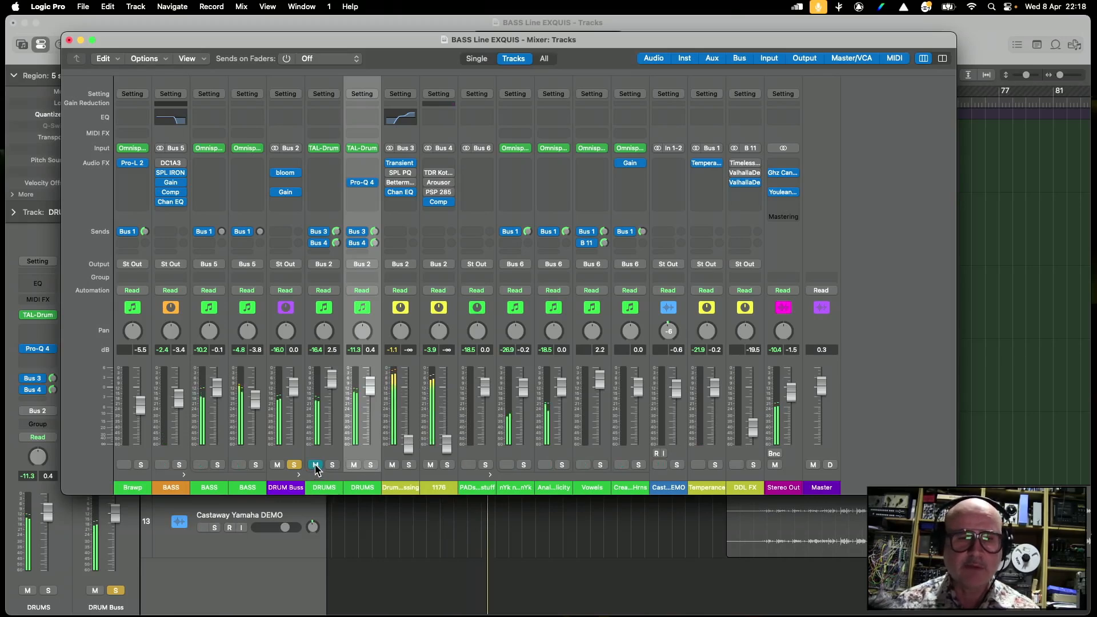
pyautogui.click(354, 464)
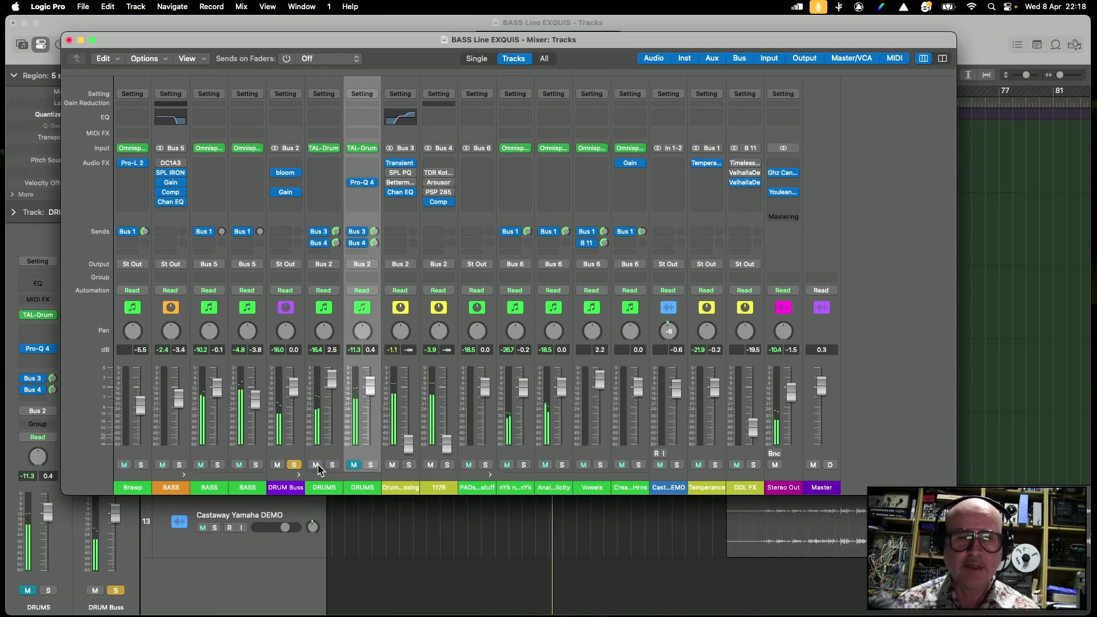
pyautogui.click(316, 465)
pyautogui.click(353, 465)
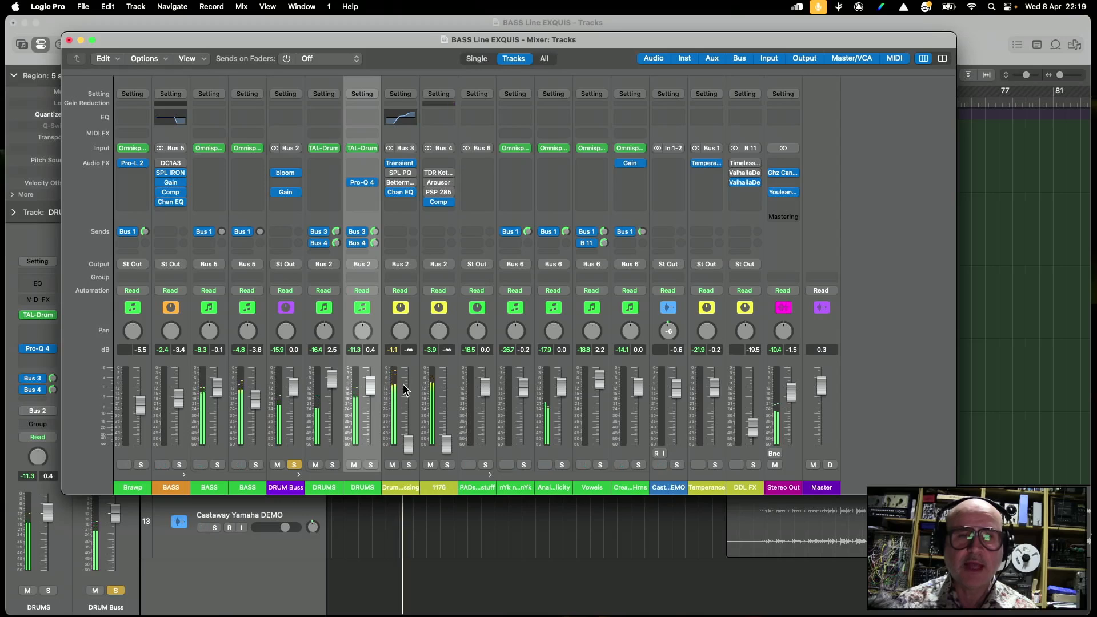
# Step: Compare the Drum Processing and 1176 channels and set the DRUM Buss fader to 0.1 dB
pyautogui.click(403, 493)
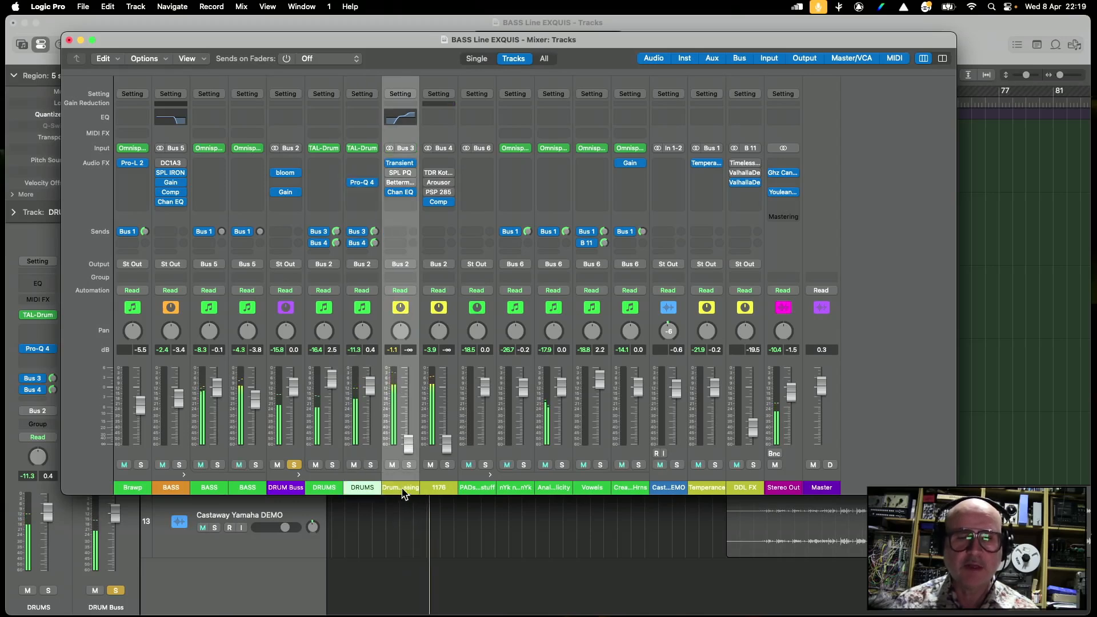
pyautogui.doubleClick(402, 490)
pyautogui.click(433, 492)
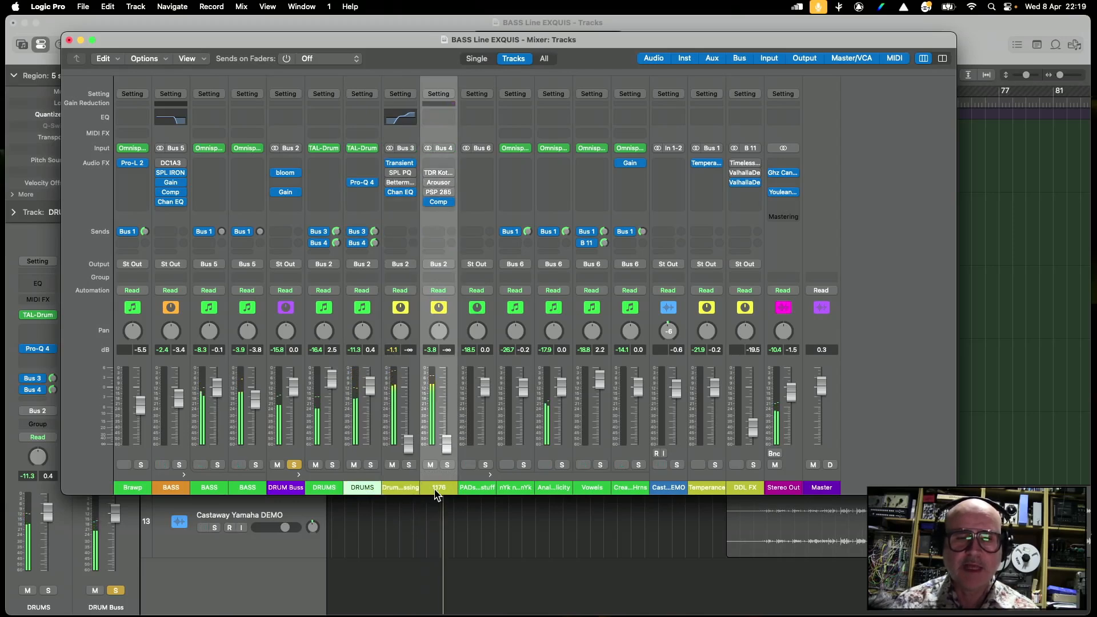
pyautogui.click(402, 491)
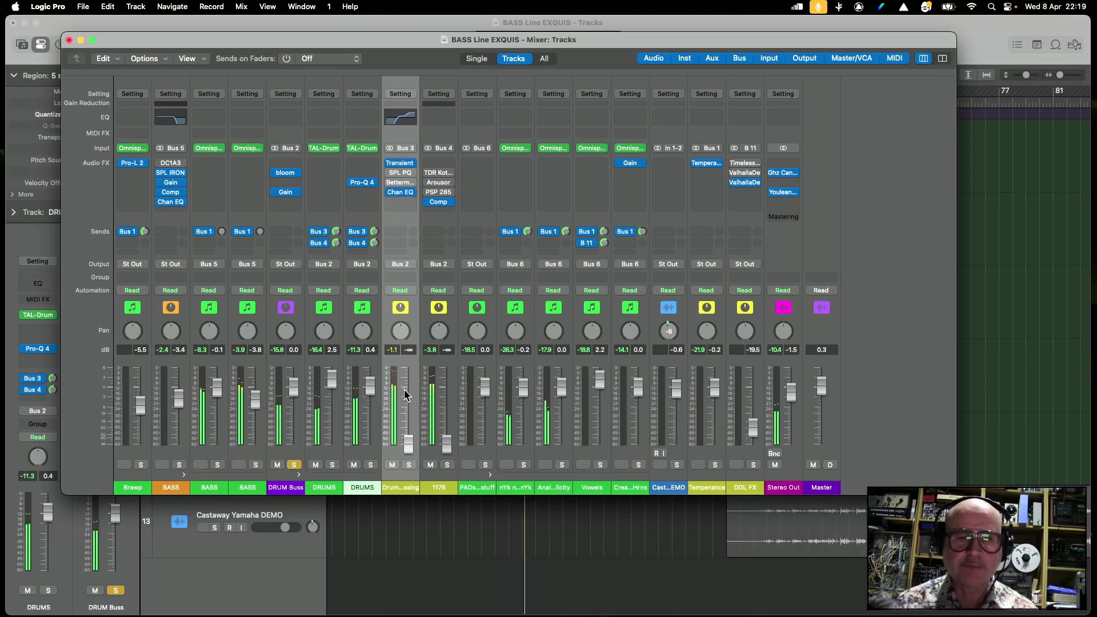
pyautogui.click(440, 488)
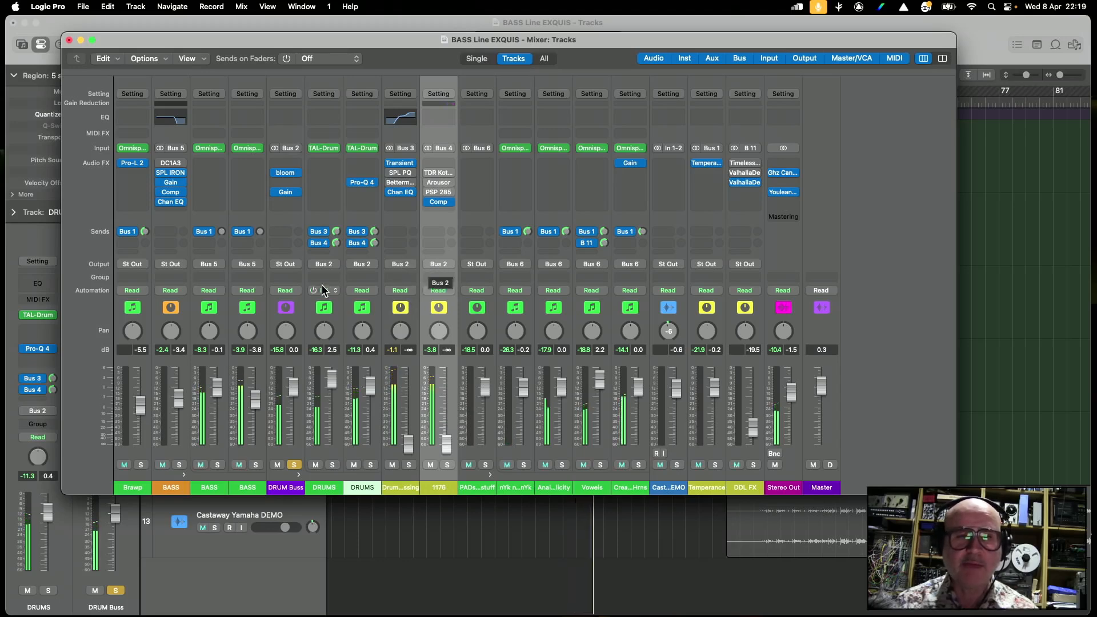
pyautogui.moveTo(291, 179)
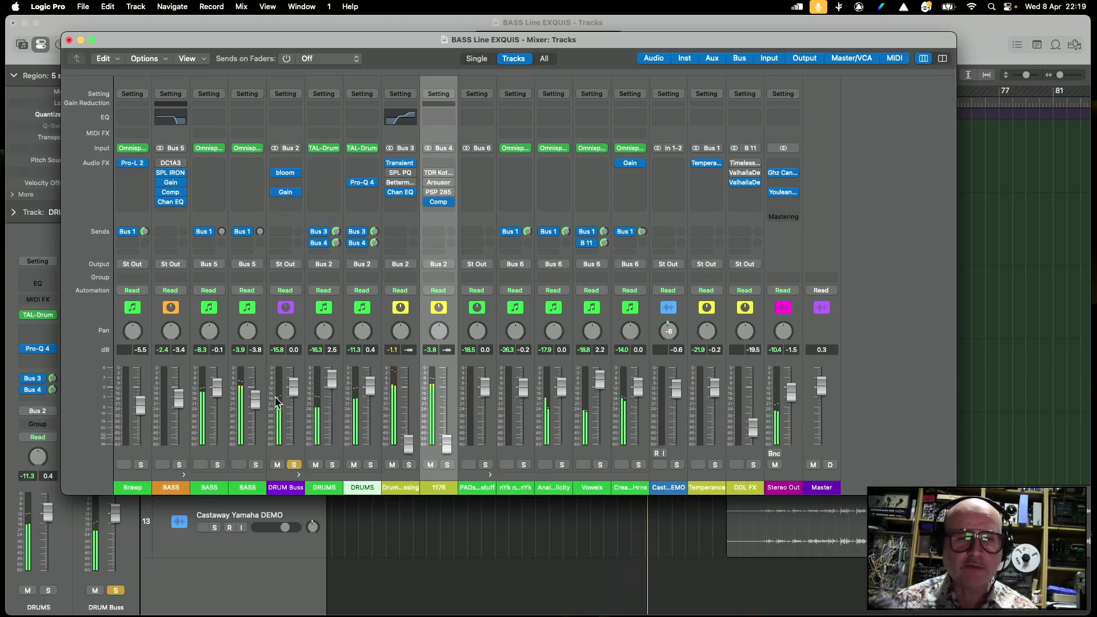
pyautogui.moveTo(293, 387)
pyautogui.mouseDown()
pyautogui.moveTo(293, 444)
pyautogui.moveTo(293, 387)
pyautogui.mouseUp()
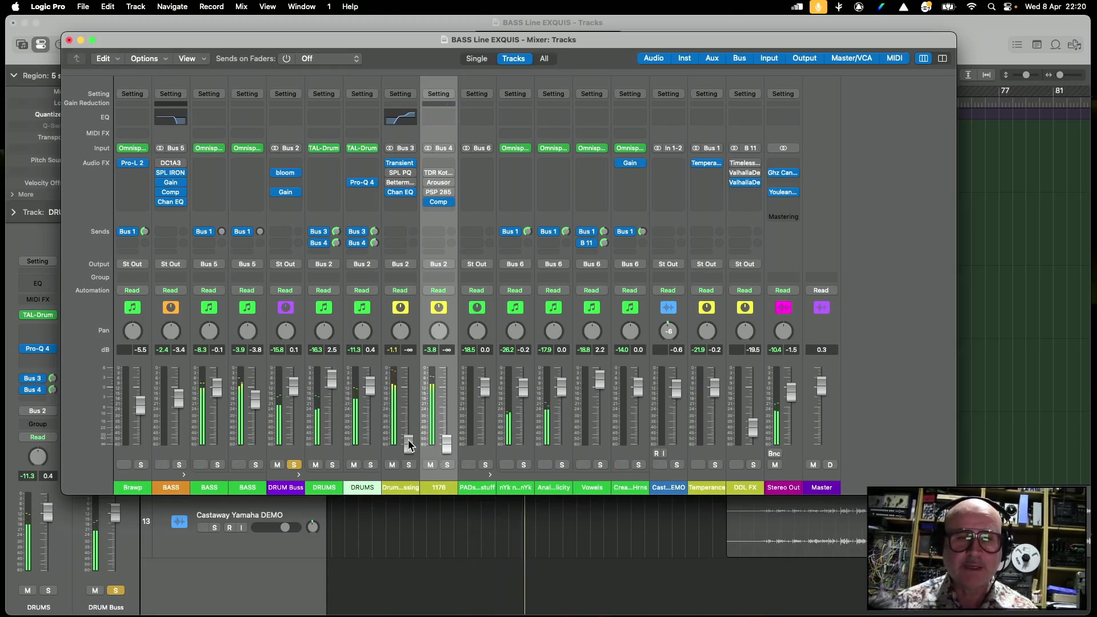
# Step: Open the Transient Master plug-in on the Drum Processing channel and move its window clear of the faders
pyautogui.moveTo(402, 167)
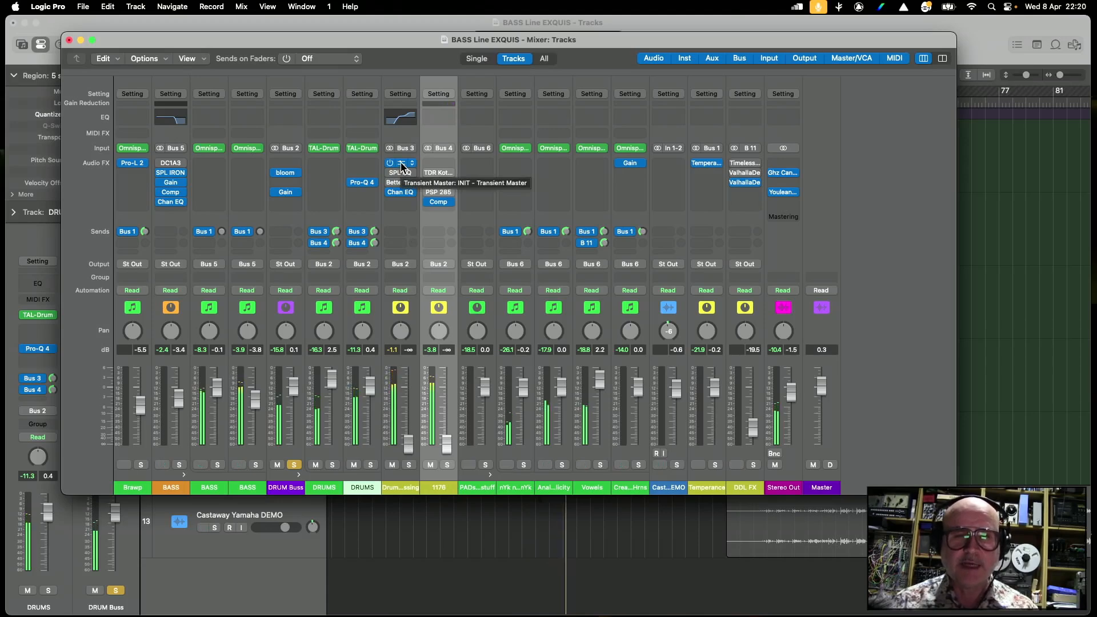
pyautogui.moveTo(368, 44); pyautogui.dragTo(364, 44)
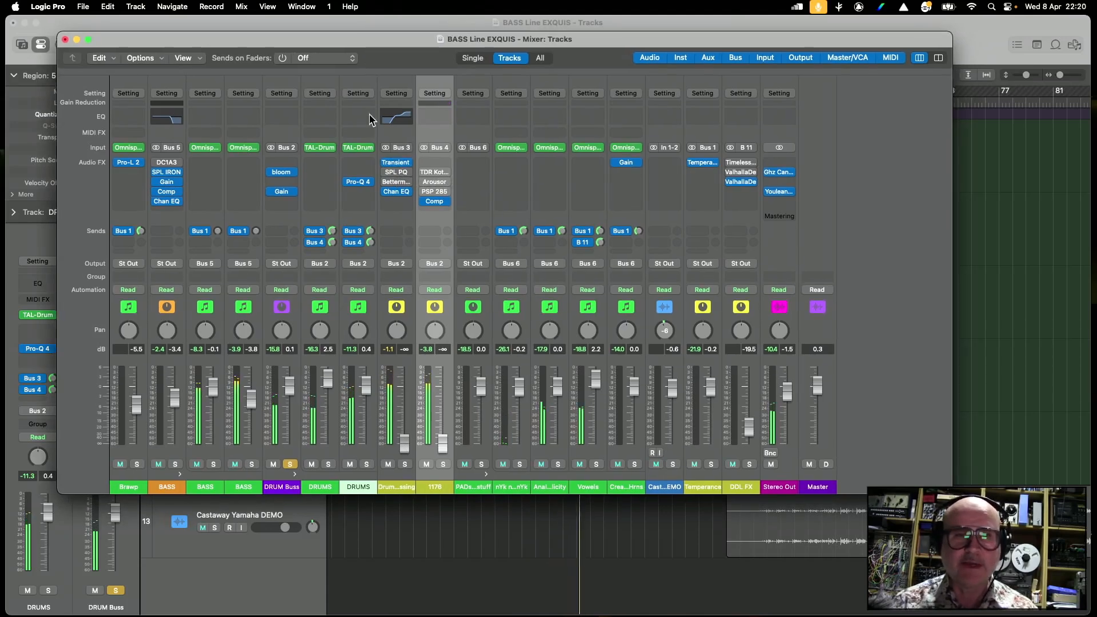
pyautogui.click(398, 165)
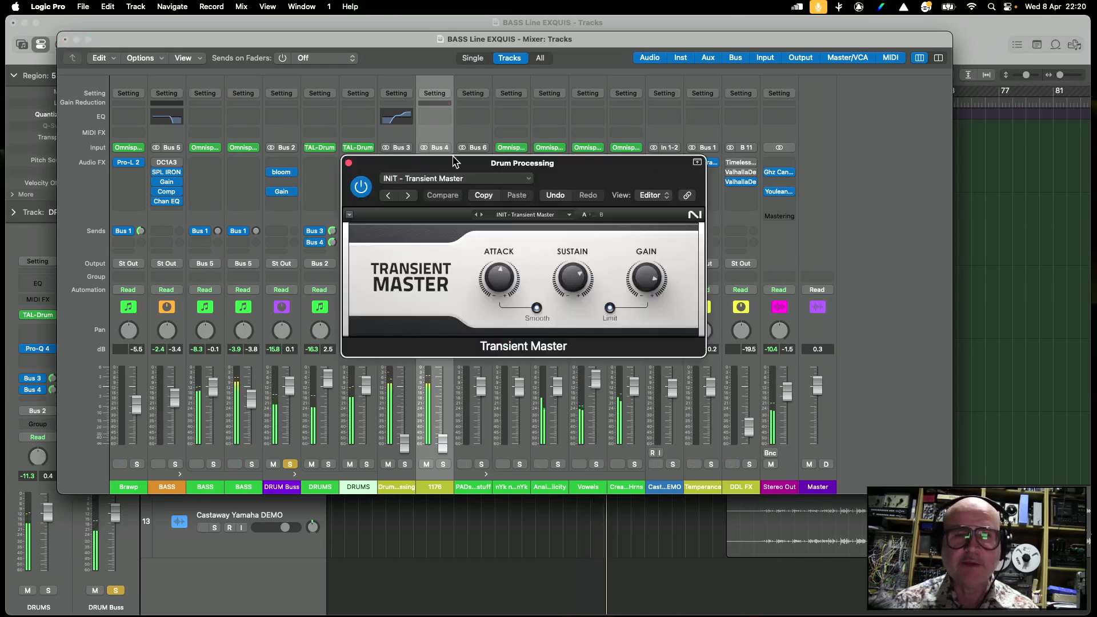
pyautogui.moveTo(455, 163); pyautogui.dragTo(423, 122)
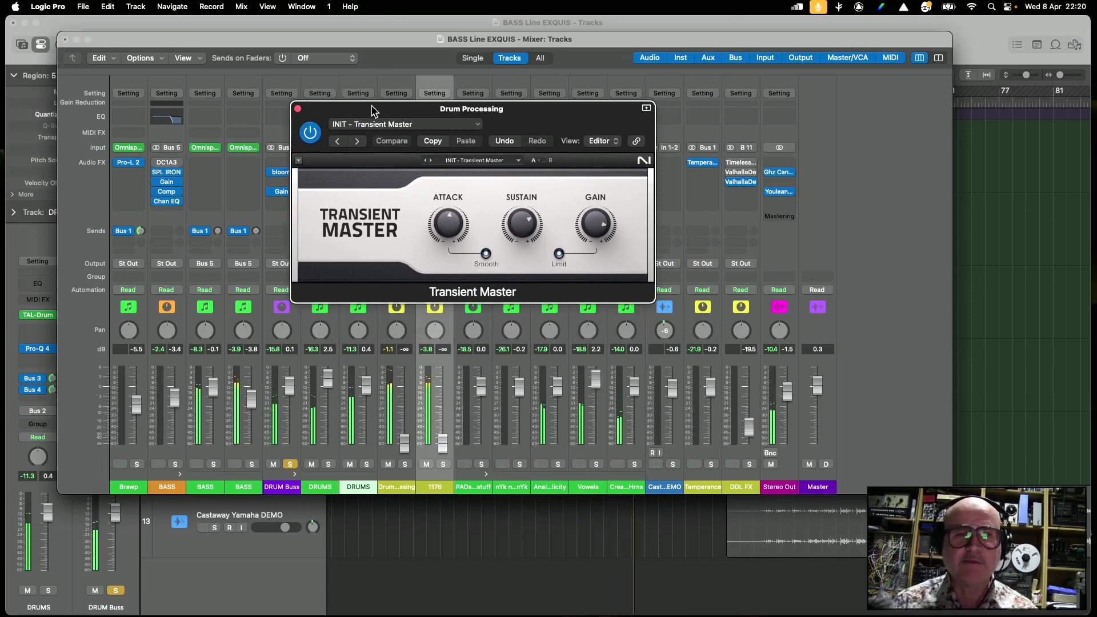
pyautogui.moveTo(363, 113); pyautogui.dragTo(362, 68)
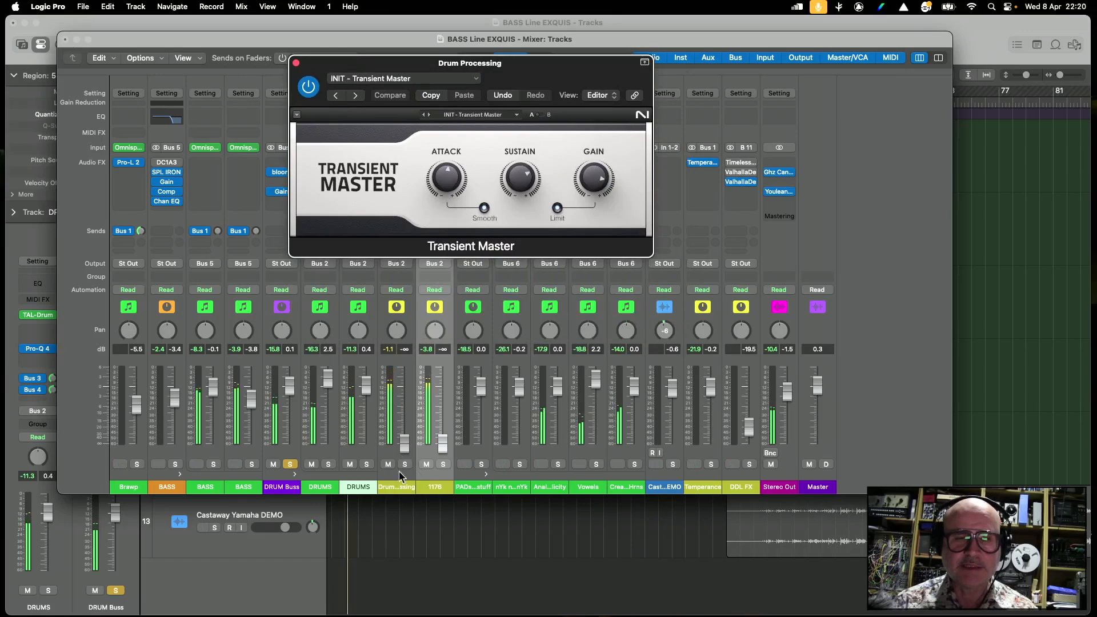
# Step: Raise the Drum Processing fader to -2.7 dB and solo the channel, briefly muting the first DRUMS channel
pyautogui.moveTo(404, 447); pyautogui.dragTo(403, 391)
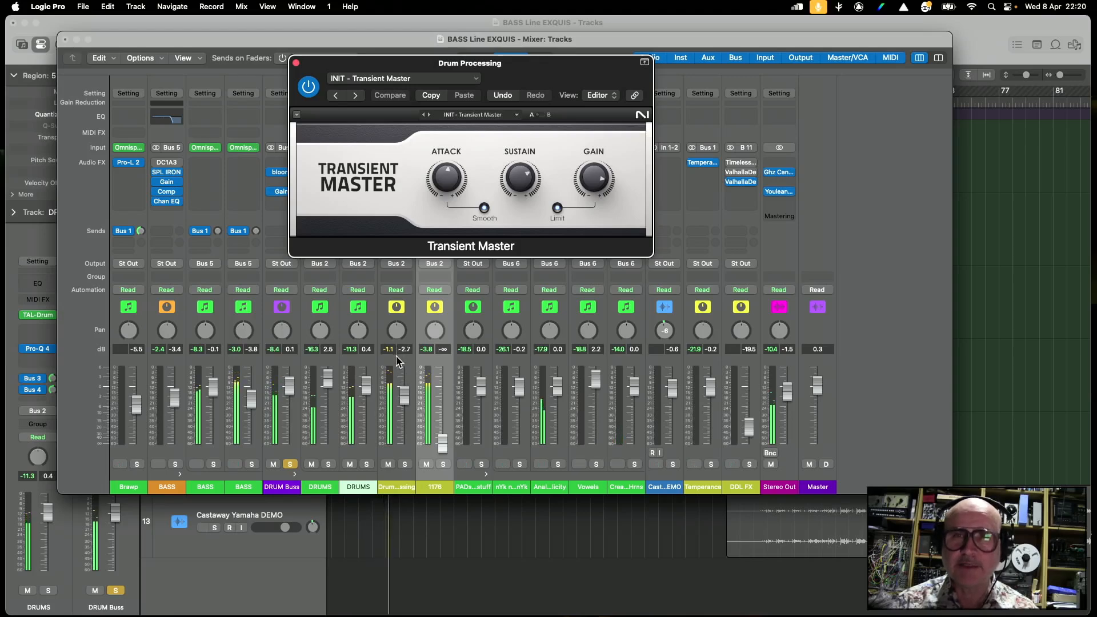
pyautogui.moveTo(403, 397); pyautogui.dragTo(404, 395)
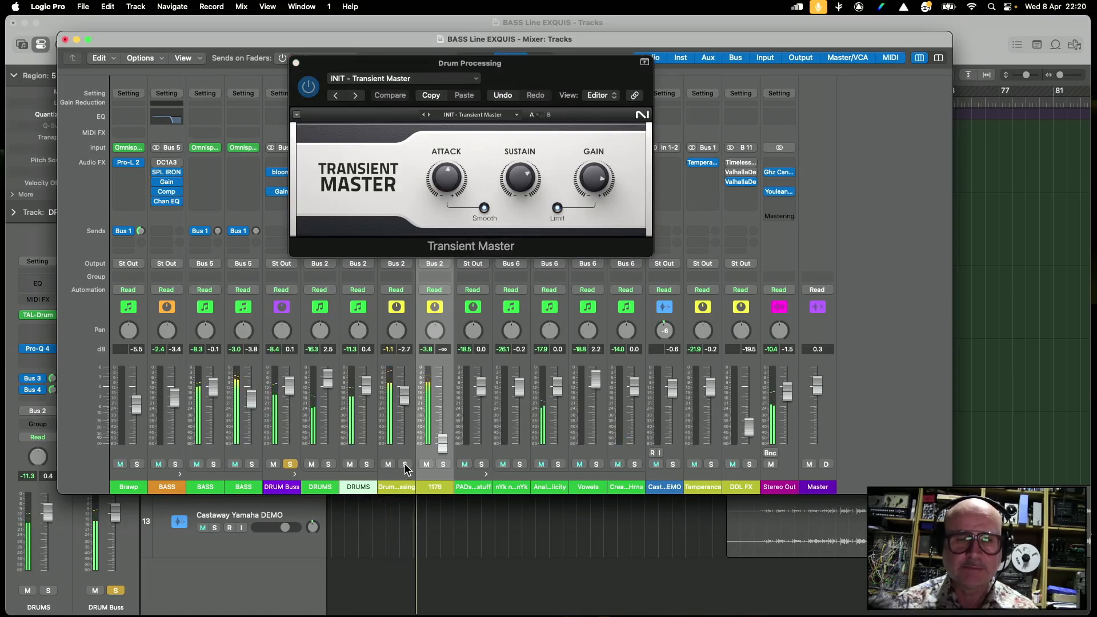
pyautogui.click(405, 463)
pyautogui.click(312, 464)
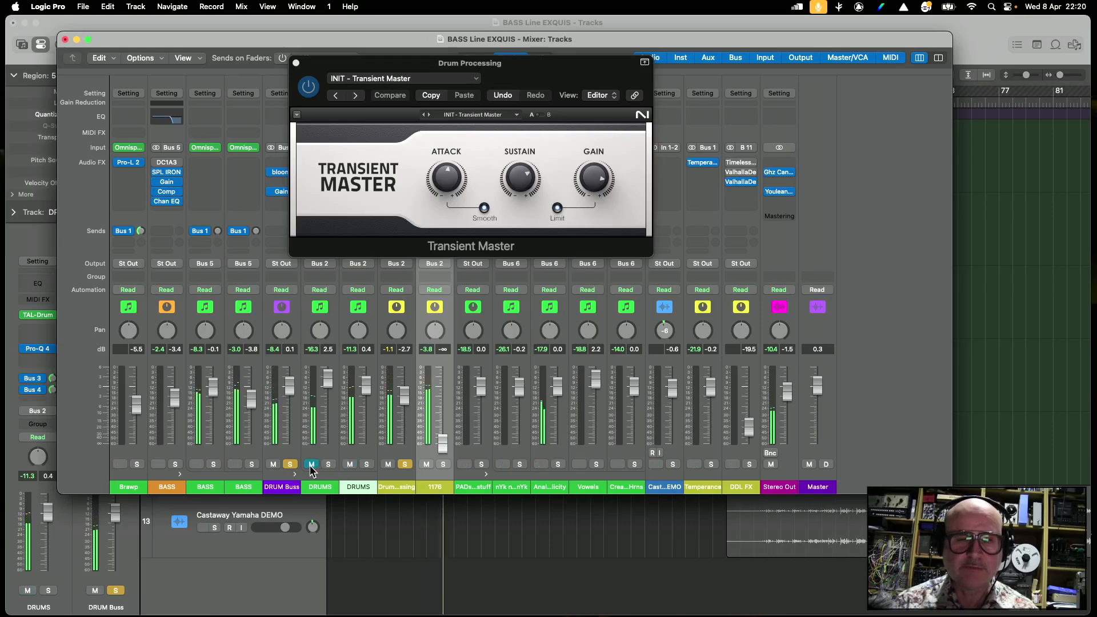
pyautogui.click(311, 464)
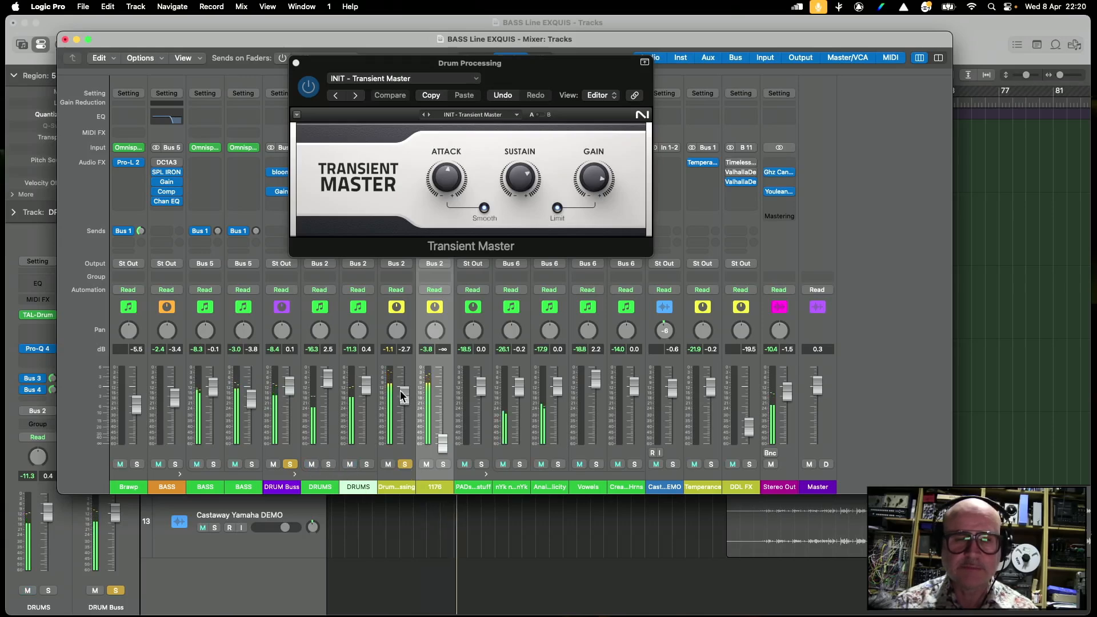
# Step: Clear the Drum Processing solo, compare the drums with that channel muted and unmuted, and settle its fader at -3.8 dB
pyautogui.moveTo(402, 396); pyautogui.dragTo(402, 393)
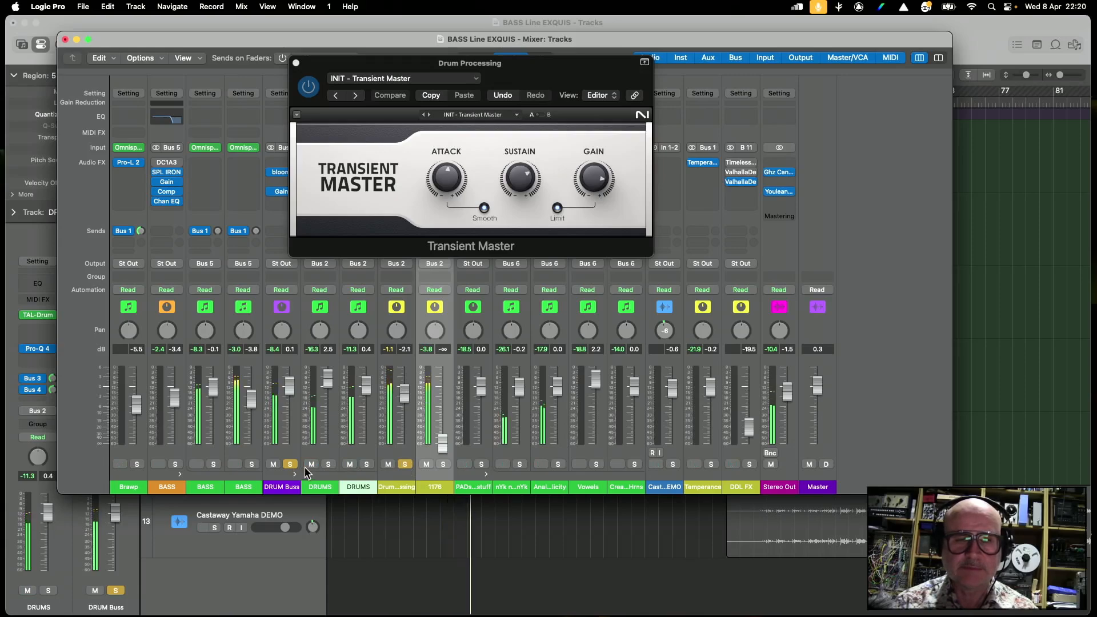
pyautogui.click(405, 463)
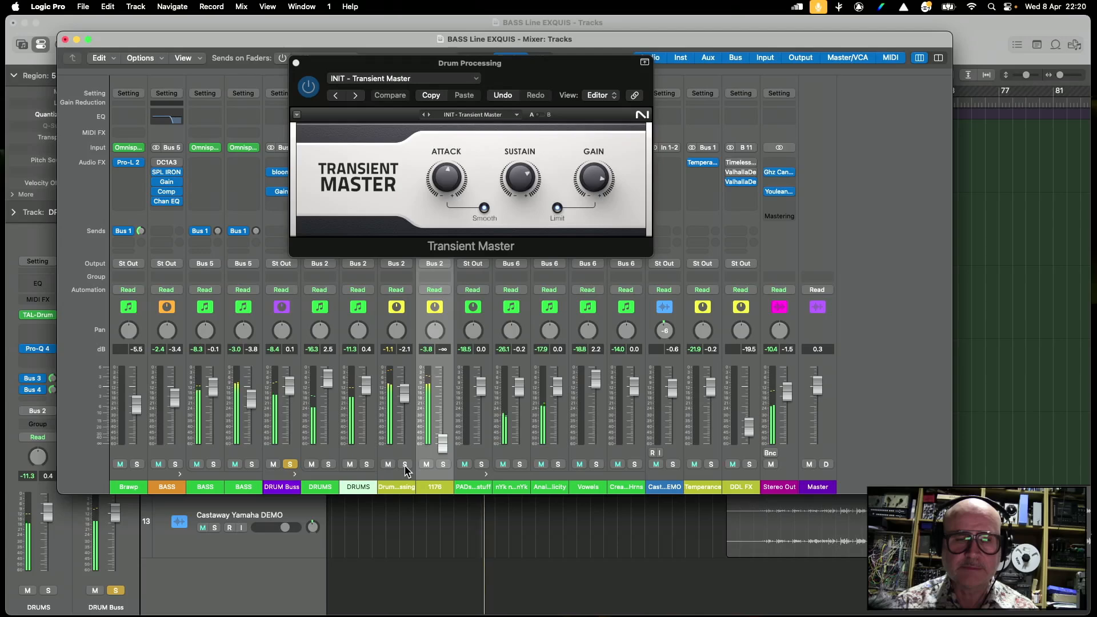
pyautogui.click(388, 464)
pyautogui.click(388, 465)
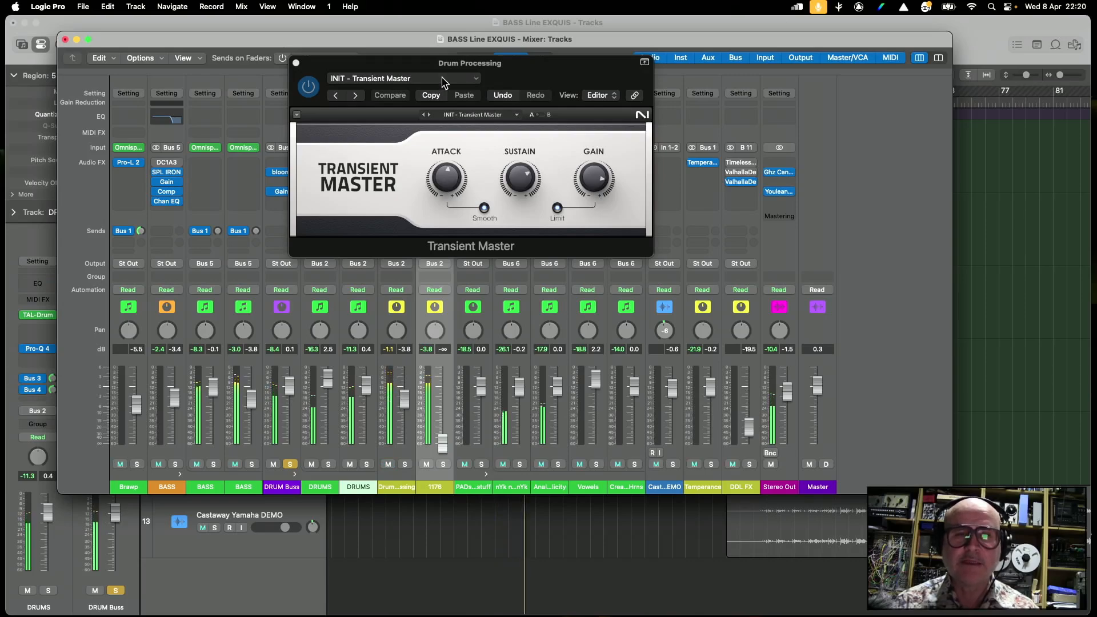
# Step: Open the Channel EQ on the Drum Processing channel and compare the sound with the EQ bypassed and active
pyautogui.moveTo(412, 70); pyautogui.dragTo(635, 100)
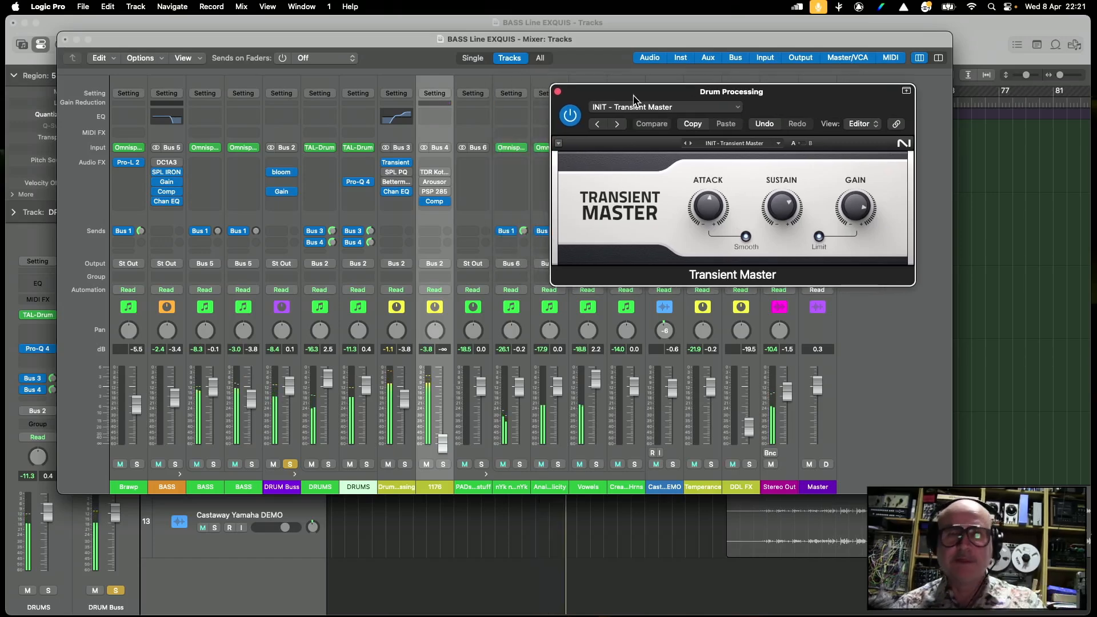
pyautogui.click(393, 192)
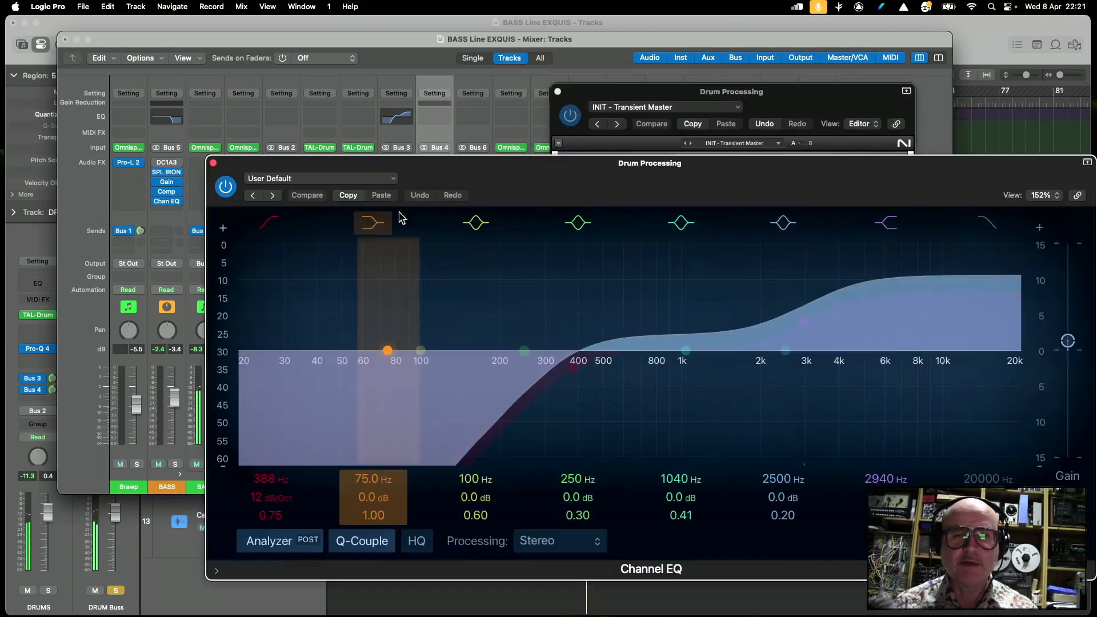
pyautogui.click(226, 187)
pyautogui.click(226, 188)
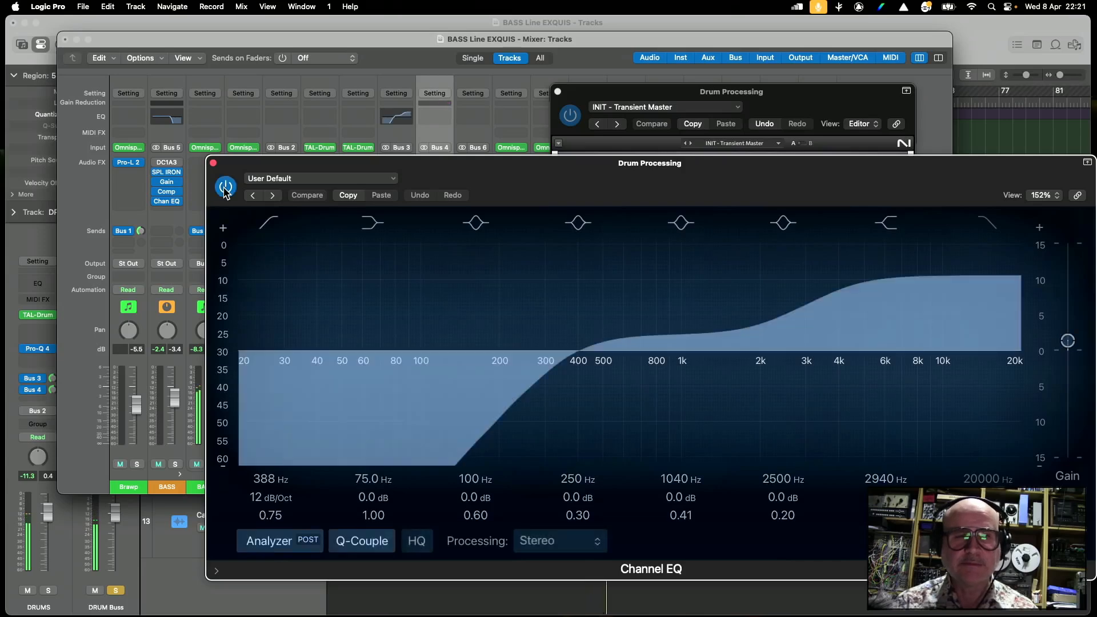
# Step: Close the Channel EQ window and move the Transient Master window beside the Drum Processing channel strip
pyautogui.moveTo(320, 166); pyautogui.dragTo(328, 573)
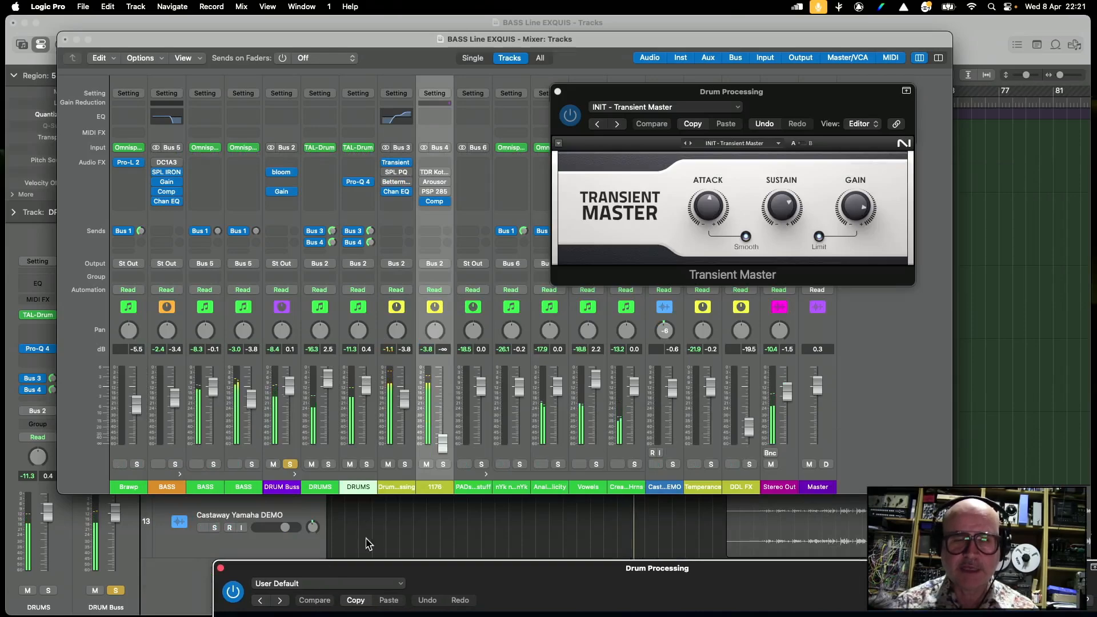
pyautogui.moveTo(360, 568); pyautogui.dragTo(294, 173)
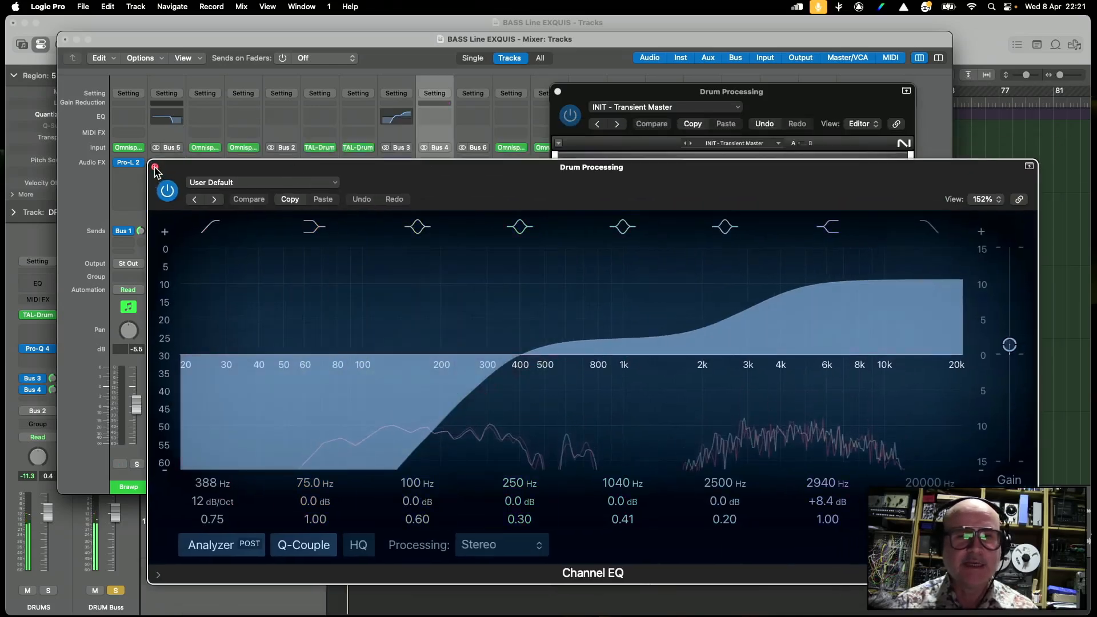
pyautogui.click(155, 166)
pyautogui.moveTo(665, 94); pyautogui.dragTo(593, 71)
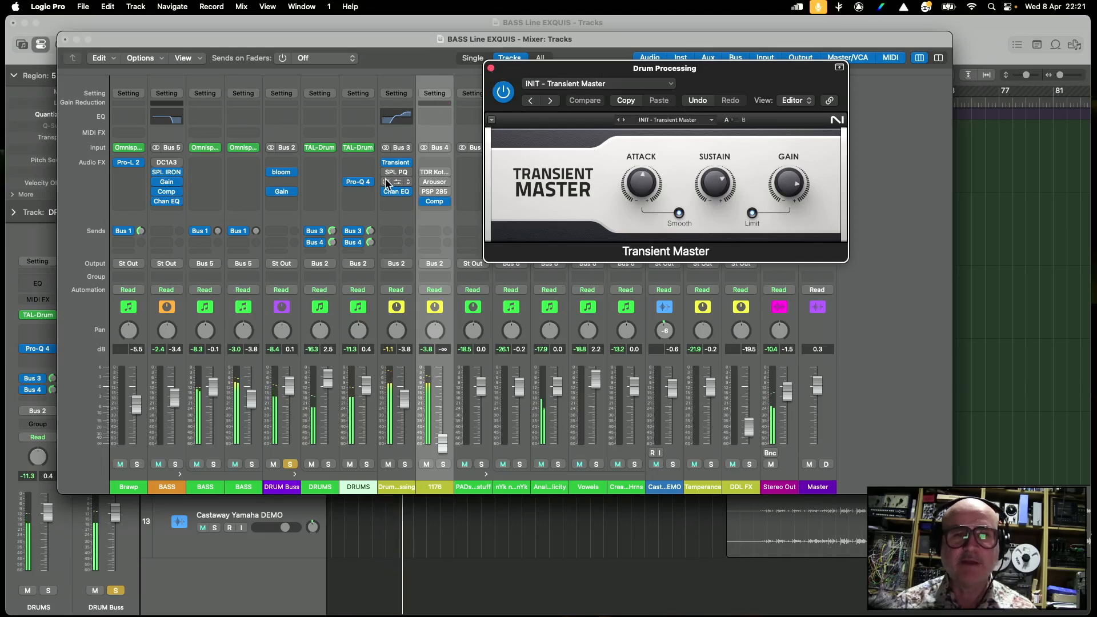
# Step: Reopen the Drum Processing channel's Channel EQ and examine its low-cut and high-shelf bands
pyautogui.click(397, 193)
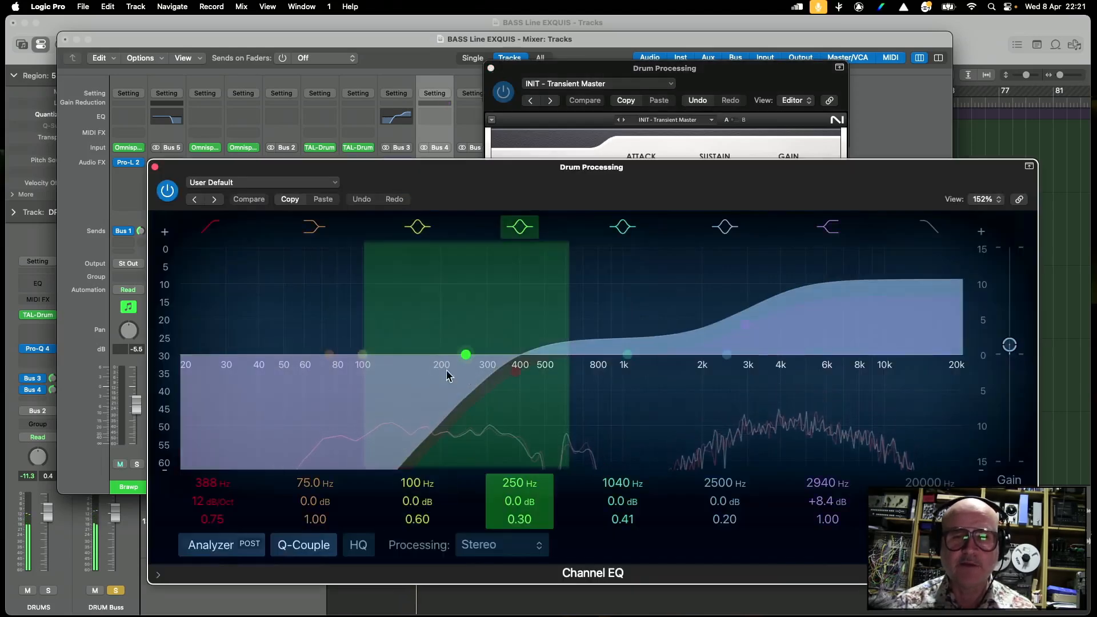
pyautogui.click(154, 167)
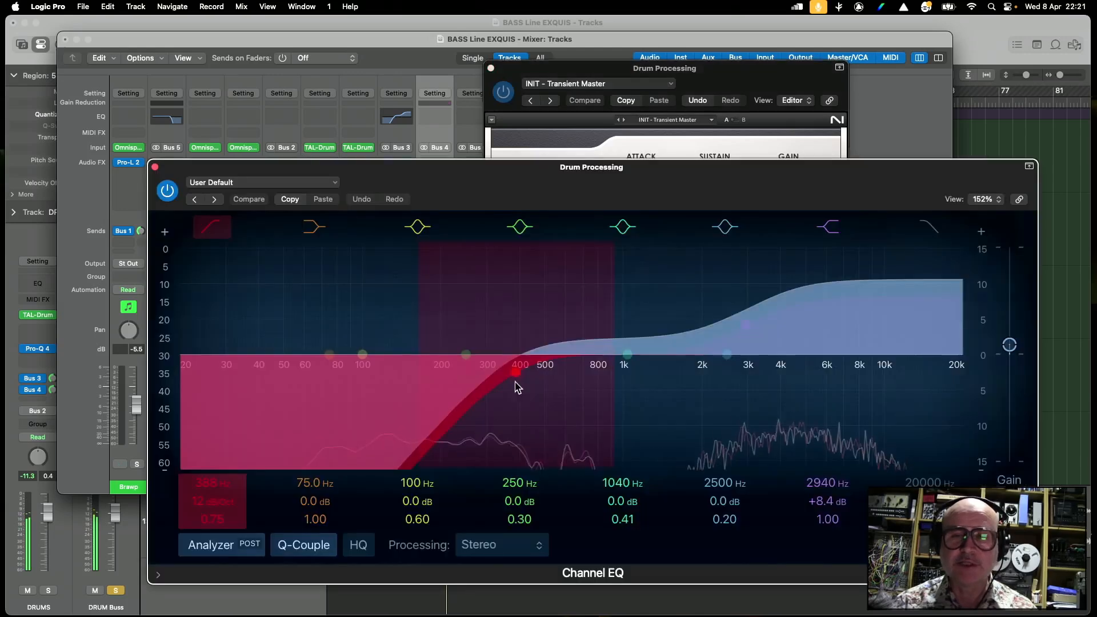
pyautogui.click(396, 192)
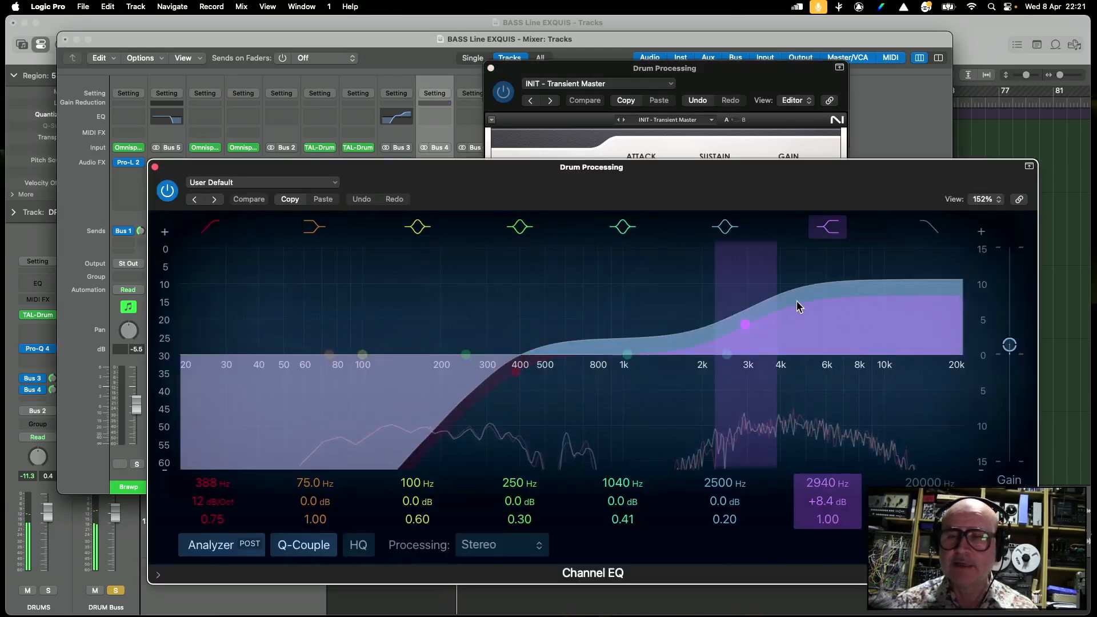
# Step: Lower the high-shelf gain of the Drum Processing Channel EQ to +5.2 dB and close the EQ window
pyautogui.moveTo(827, 502)
pyautogui.mouseDown()
pyautogui.moveTo(827, 533)
pyautogui.moveTo(827, 520)
pyautogui.mouseUp()
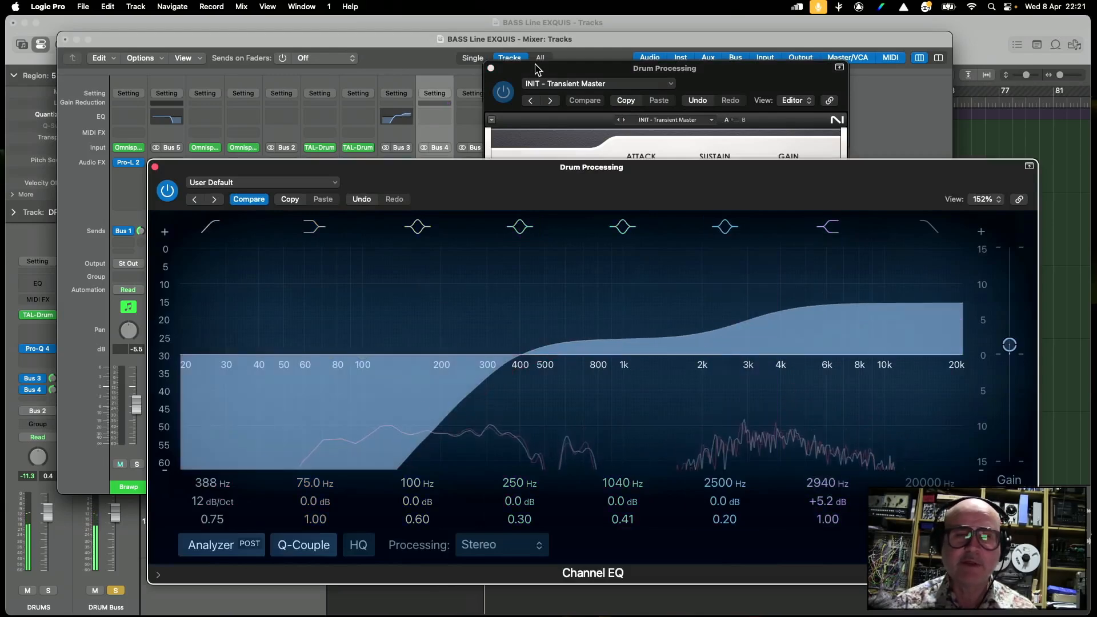
pyautogui.click(155, 168)
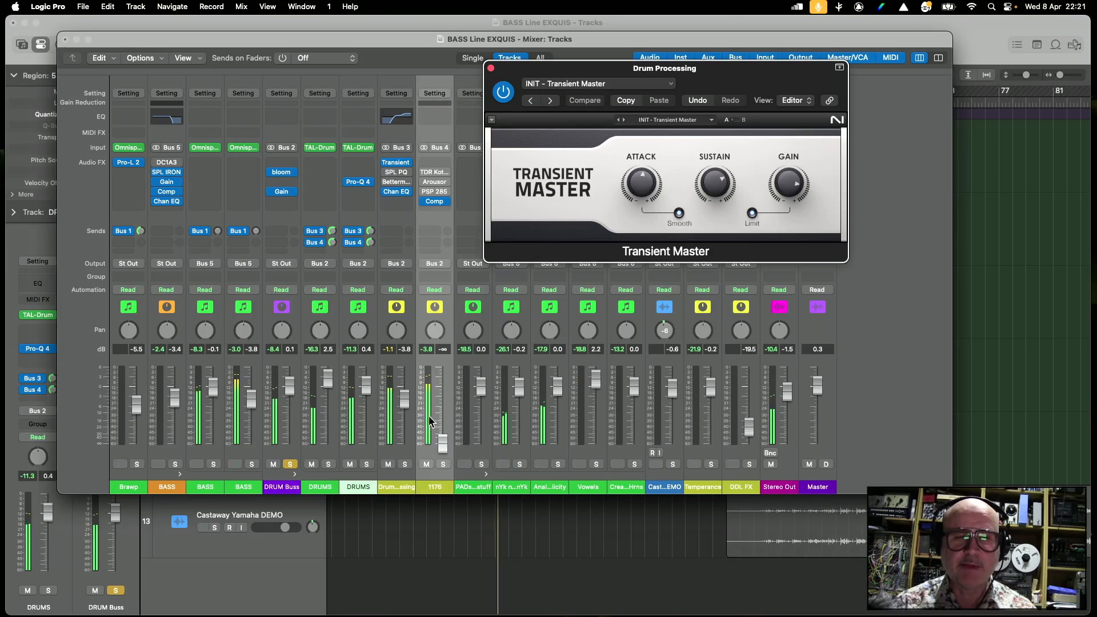
# Step: Pull the Drum Processing fader fully down, raise the 1176 fader to 0.4 dB, and close the Transient Master window
pyautogui.moveTo(407, 405); pyautogui.dragTo(406, 449)
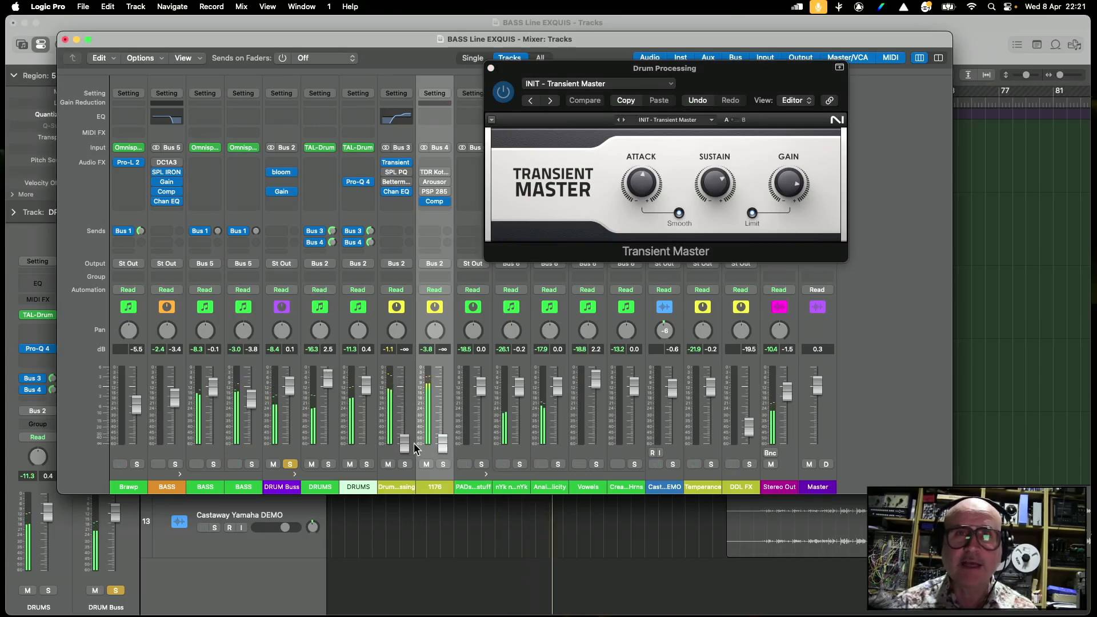
pyautogui.moveTo(443, 443); pyautogui.dragTo(443, 385)
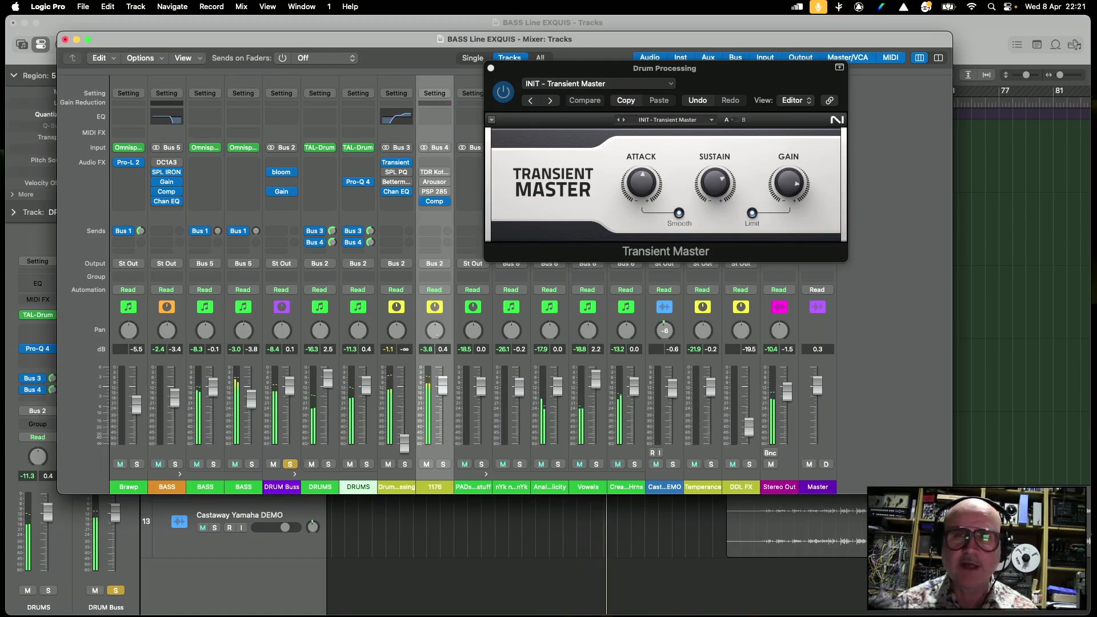
pyautogui.click(491, 68)
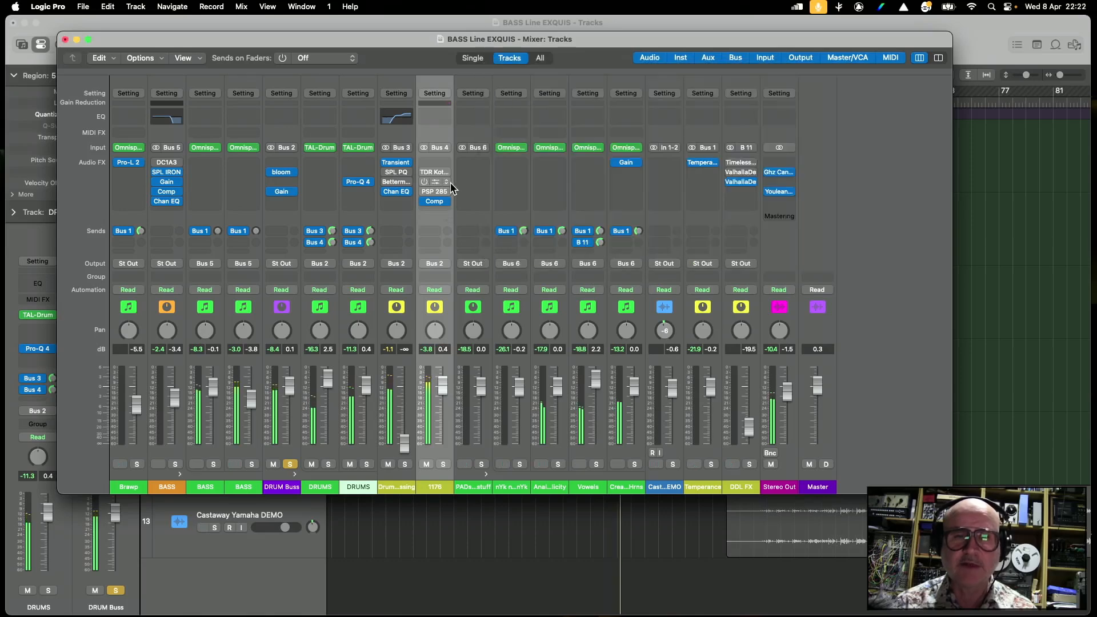
# Step: Open the Compressor on the 1176 channel, collapse its window header, and place the window clear of the channel strip
pyautogui.click(437, 202)
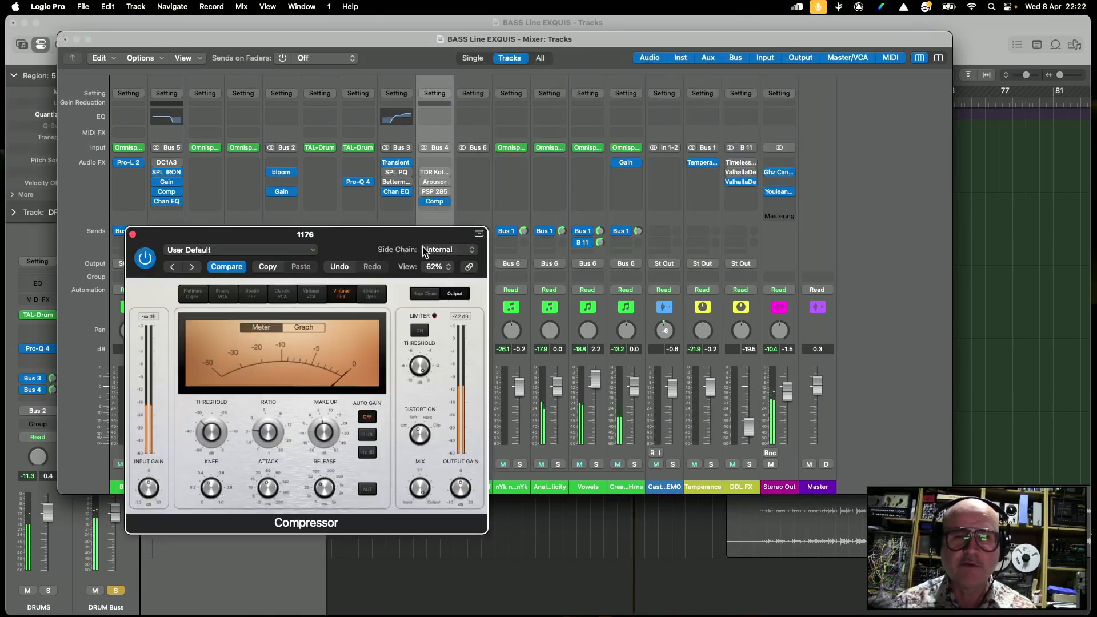
pyautogui.moveTo(413, 234); pyautogui.dragTo(785, 89)
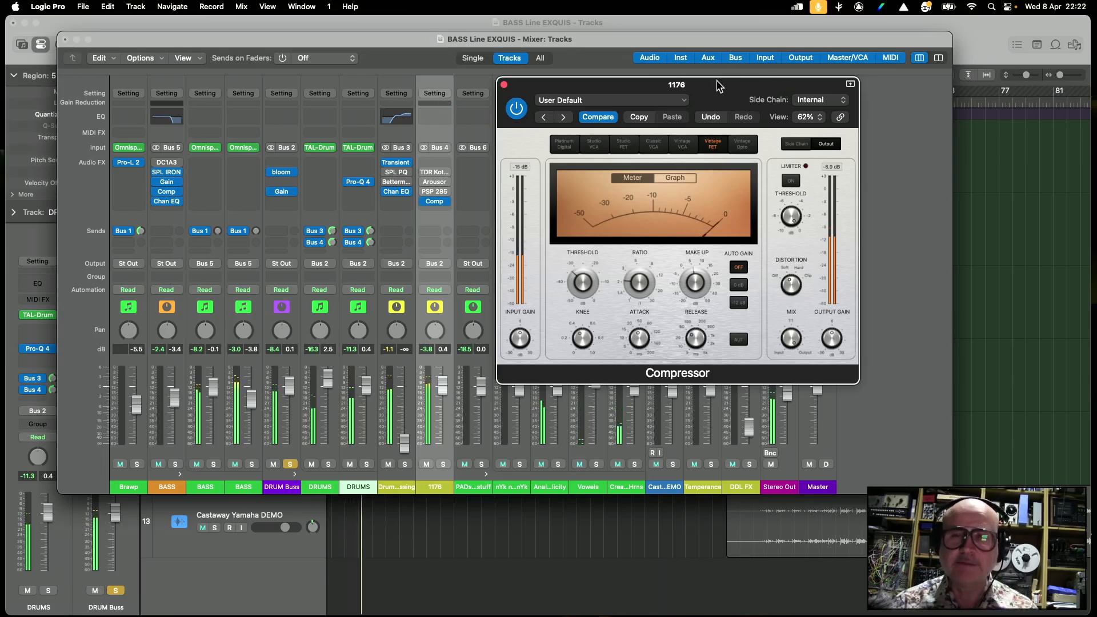
pyautogui.doubleClick(708, 86)
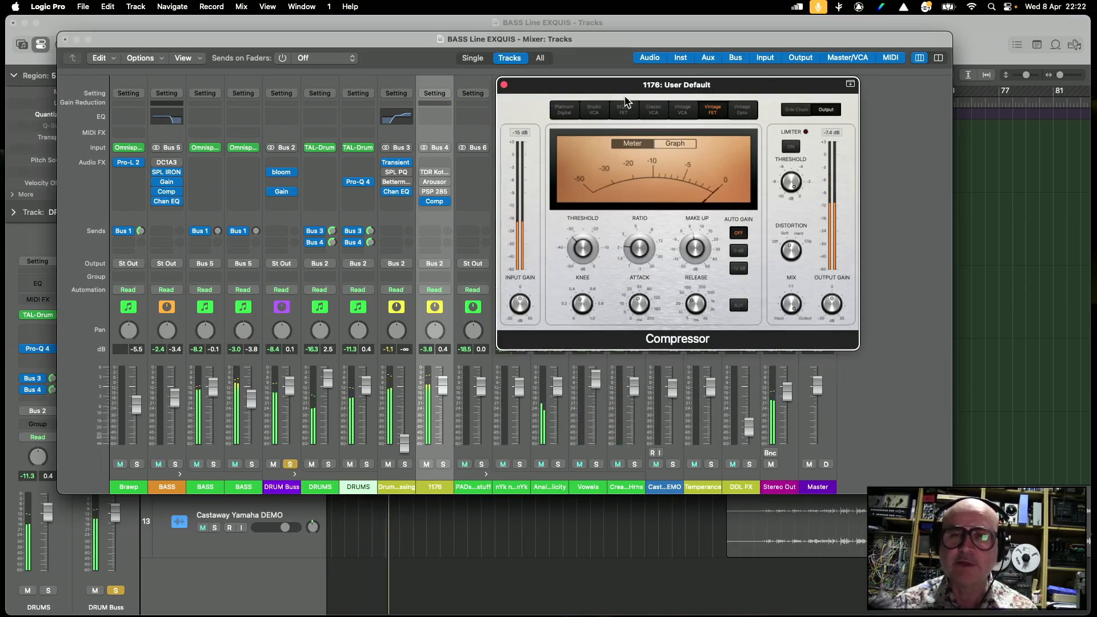
pyautogui.moveTo(606, 88); pyautogui.dragTo(609, 89)
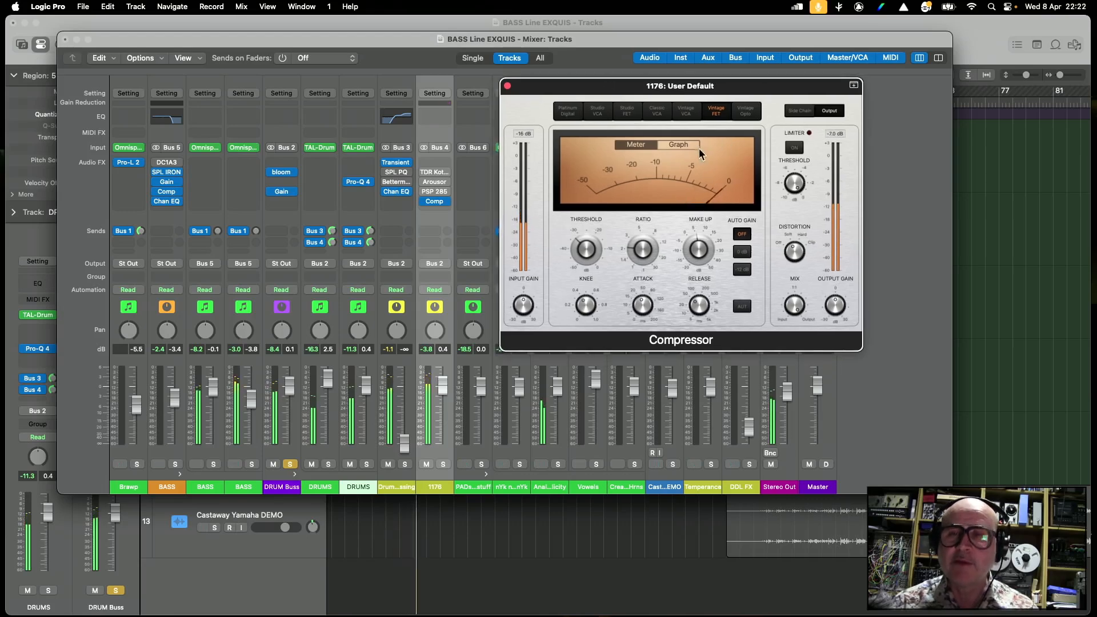
pyautogui.moveTo(688, 91); pyautogui.dragTo(690, 105)
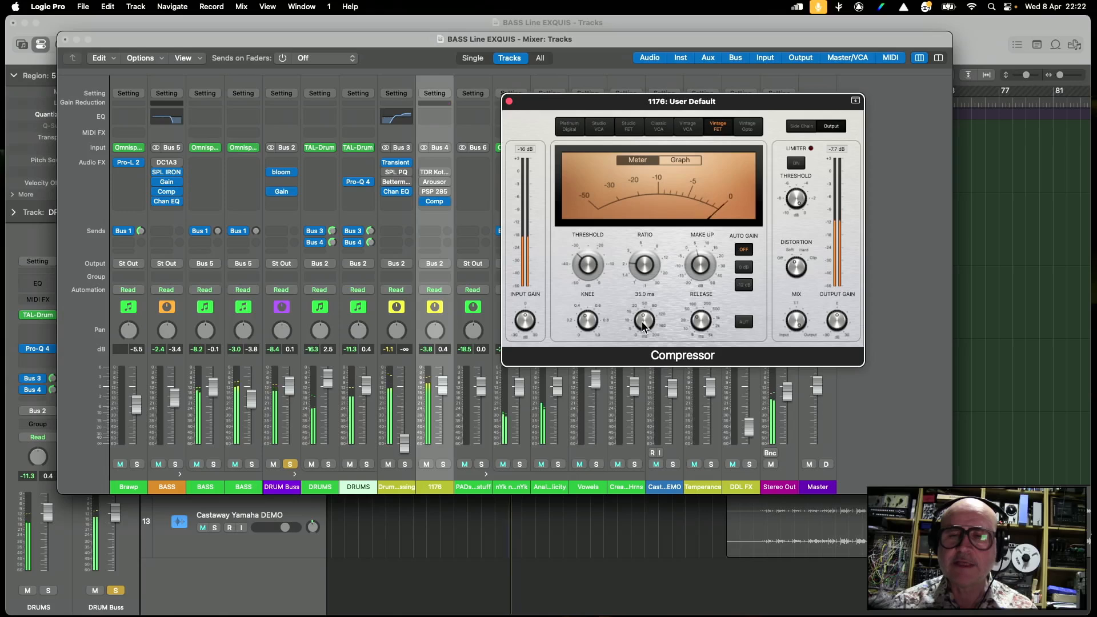
# Step: Adjust the 1176 Compressor's attack by ear, trying 41 ms and settling at 26 ms
pyautogui.moveTo(643, 321); pyautogui.dragTo(645, 333)
pyautogui.moveTo(655, 381); pyautogui.dragTo(652, 347)
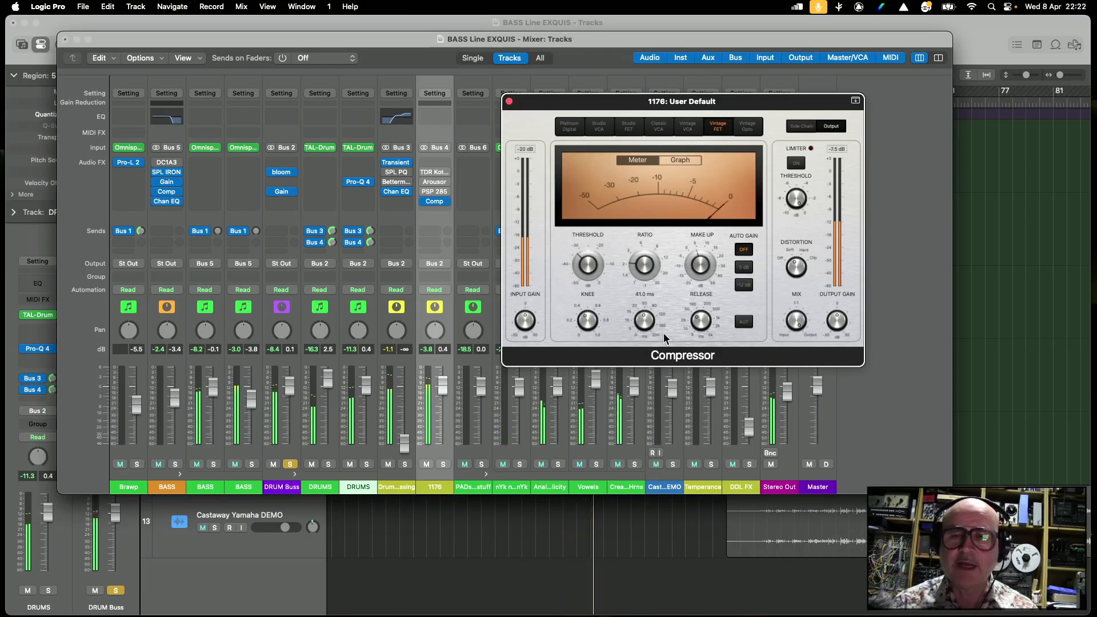
pyautogui.moveTo(645, 321); pyautogui.dragTo(706, 323)
pyautogui.click(701, 323)
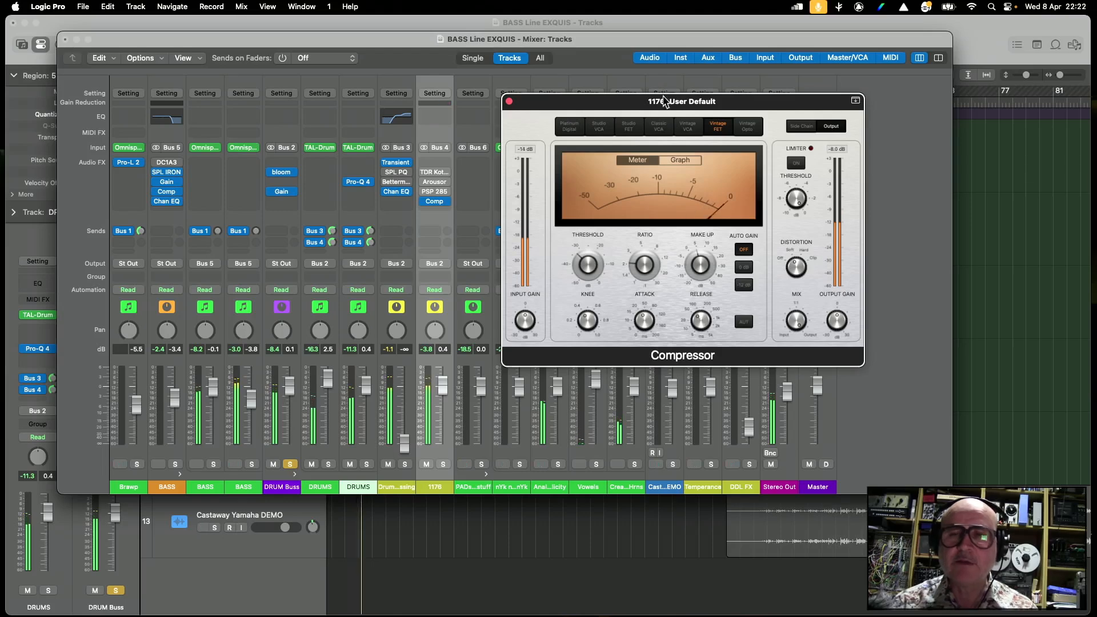
pyautogui.moveTo(663, 101); pyautogui.dragTo(618, 94)
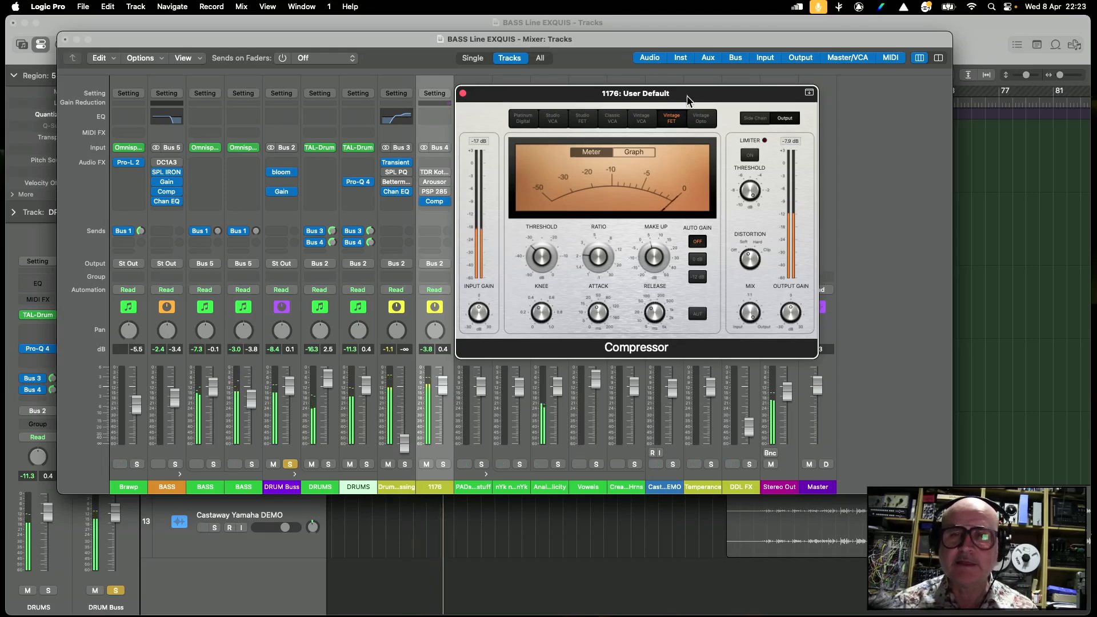
pyautogui.moveTo(687, 95); pyautogui.dragTo(688, 95)
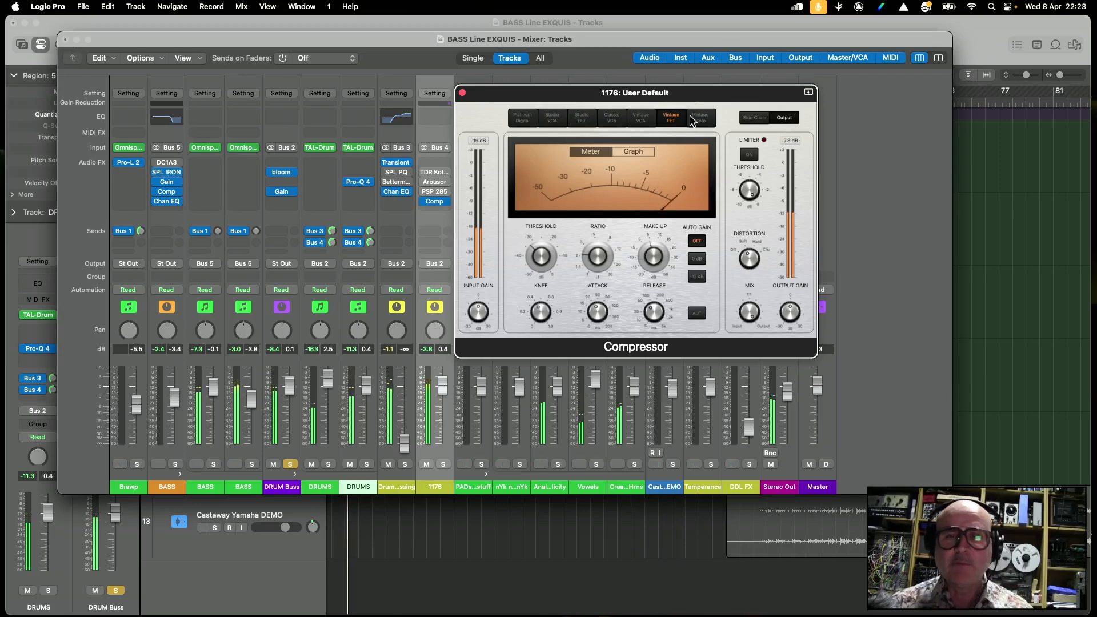
pyautogui.moveTo(612, 239)
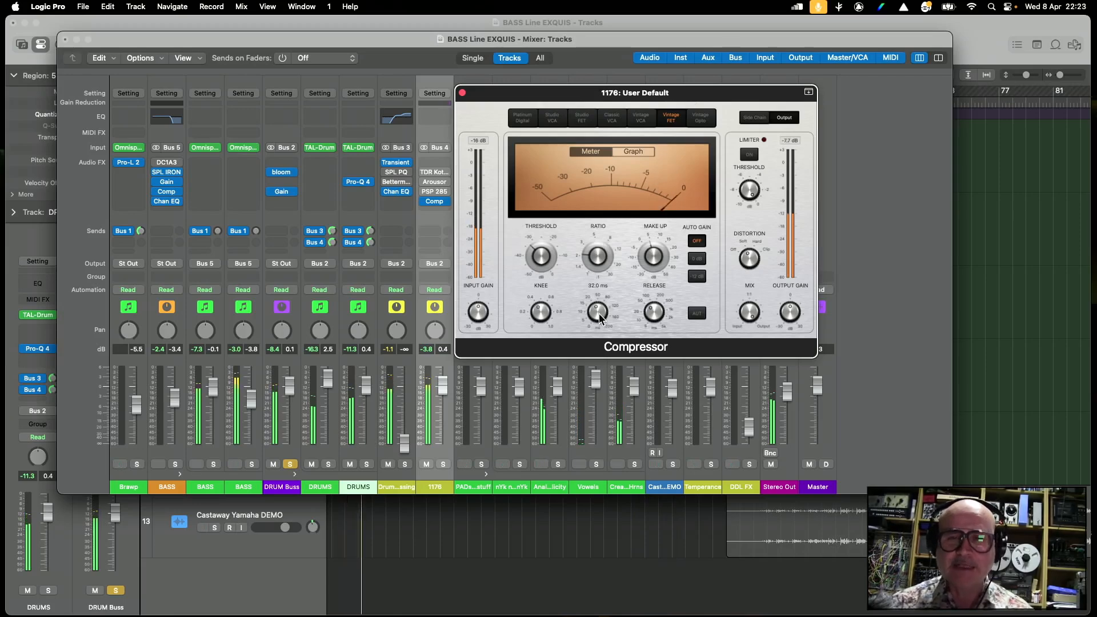
pyautogui.moveTo(600, 365)
pyautogui.mouseDown()
pyautogui.moveTo(600, 319)
pyautogui.moveTo(600, 368)
pyautogui.moveTo(599, 346)
pyautogui.mouseUp()
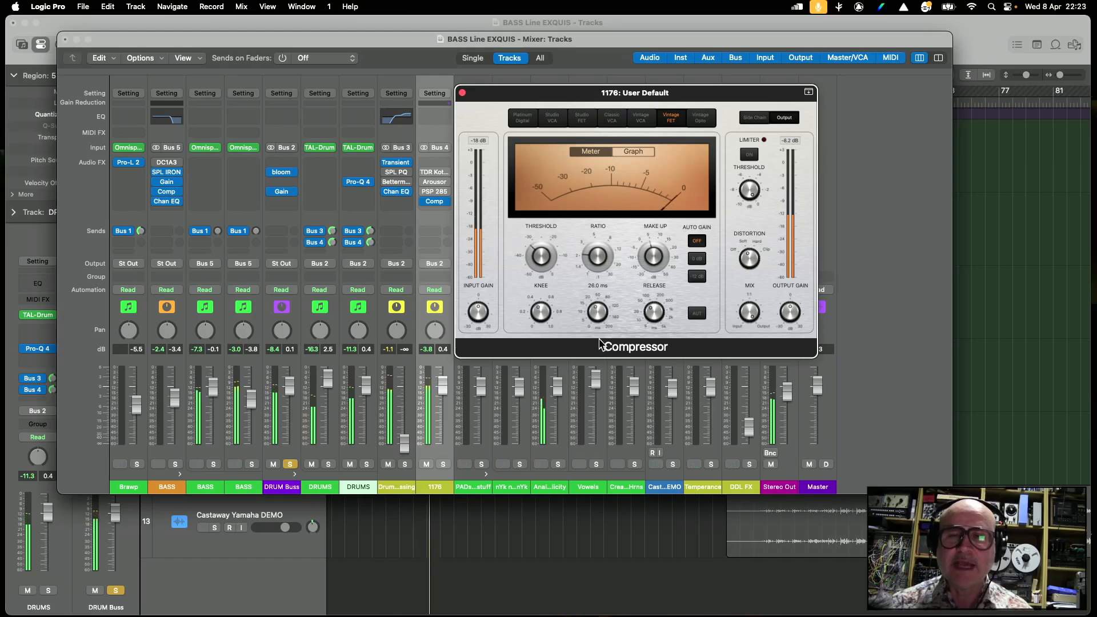
# Step: Go over the Compressor's knee and set its threshold to -33.5 dB
pyautogui.moveTo(542, 316)
pyautogui.moveTo(542, 316); pyautogui.dragTo(545, 320)
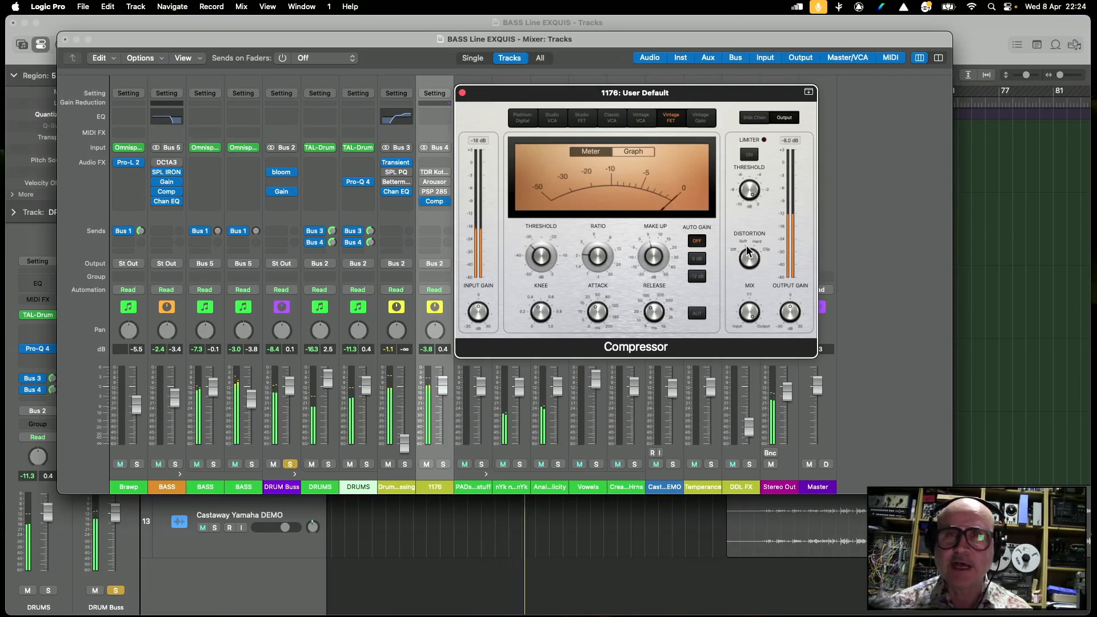
pyautogui.moveTo(683, 102); pyautogui.dragTo(681, 102)
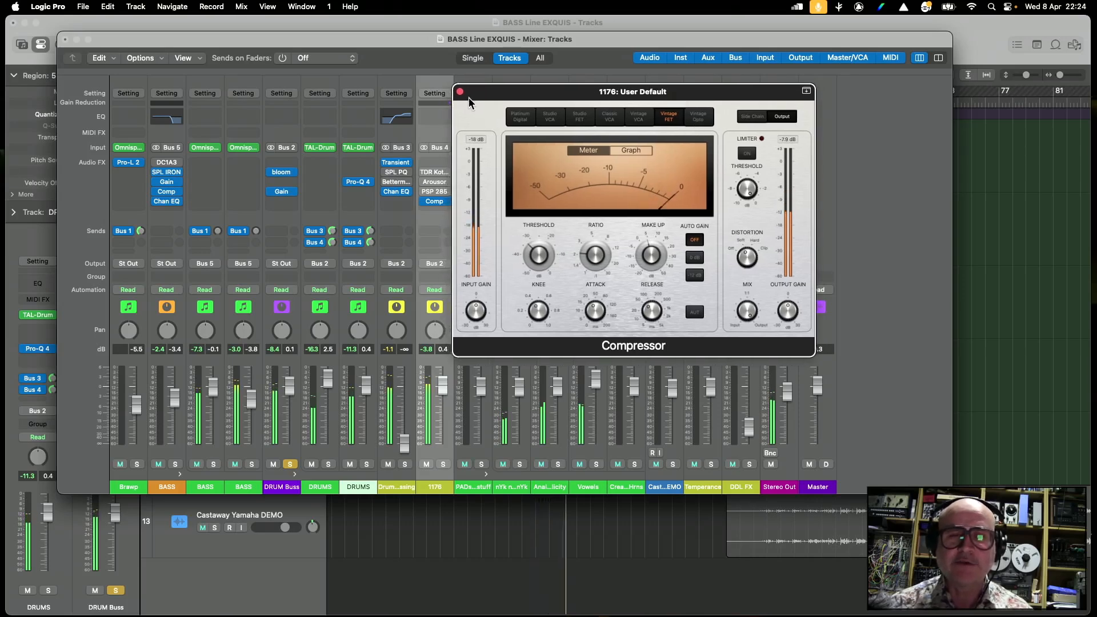
pyautogui.moveTo(526, 261)
pyautogui.mouseDown()
pyautogui.moveTo(534, 277)
pyautogui.moveTo(535, 263)
pyautogui.mouseUp()
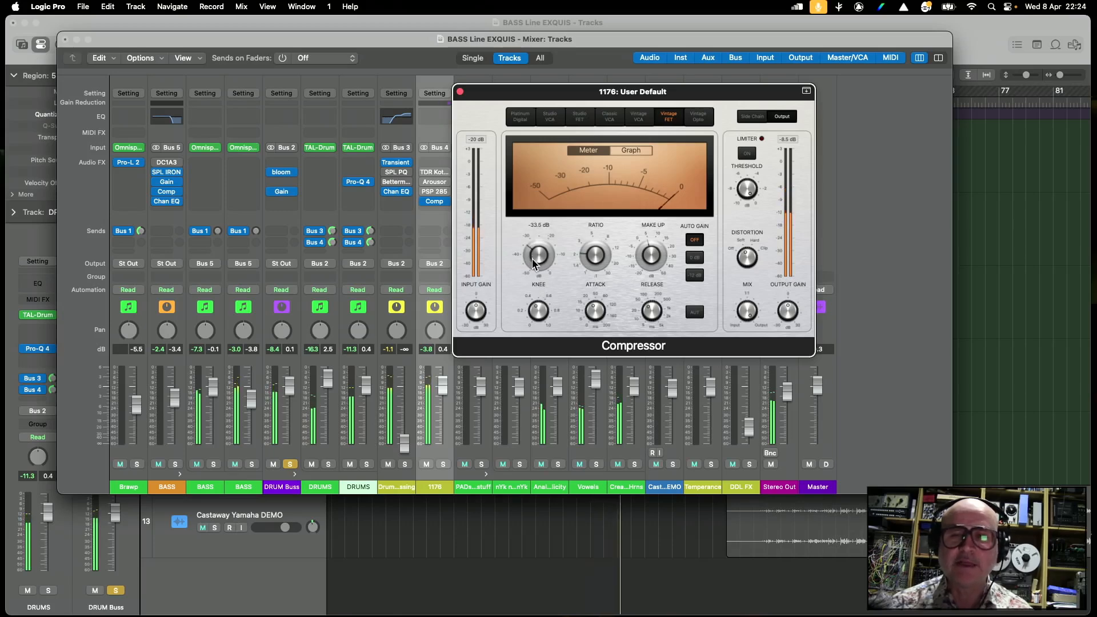
# Step: View the Compressor's graph display, return to the meter, and close the plug-in window
pyautogui.click(626, 153)
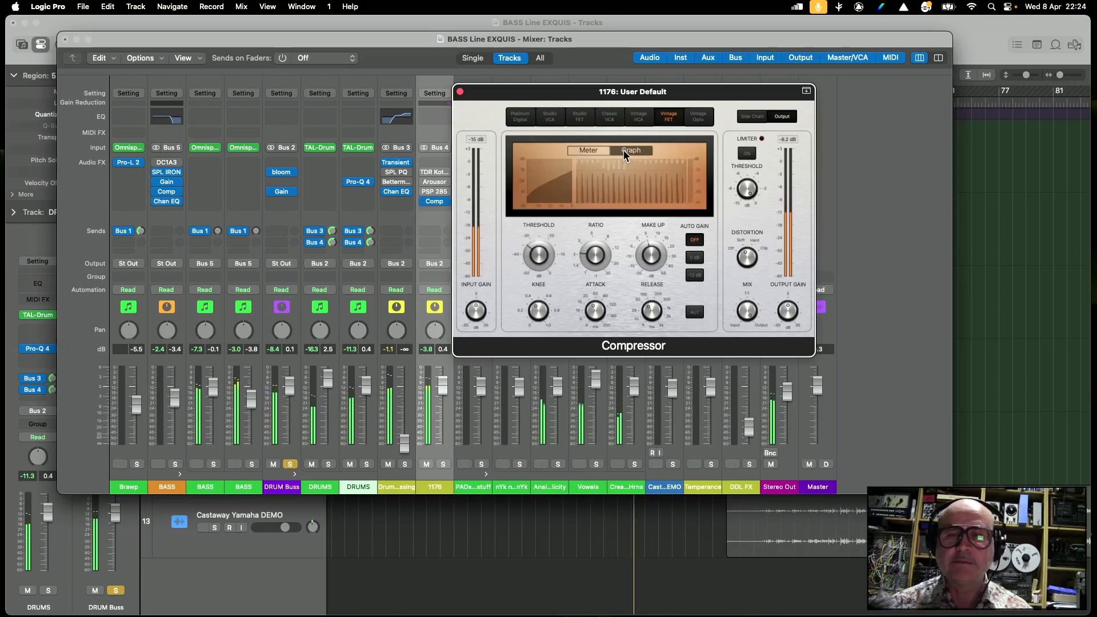
pyautogui.click(601, 155)
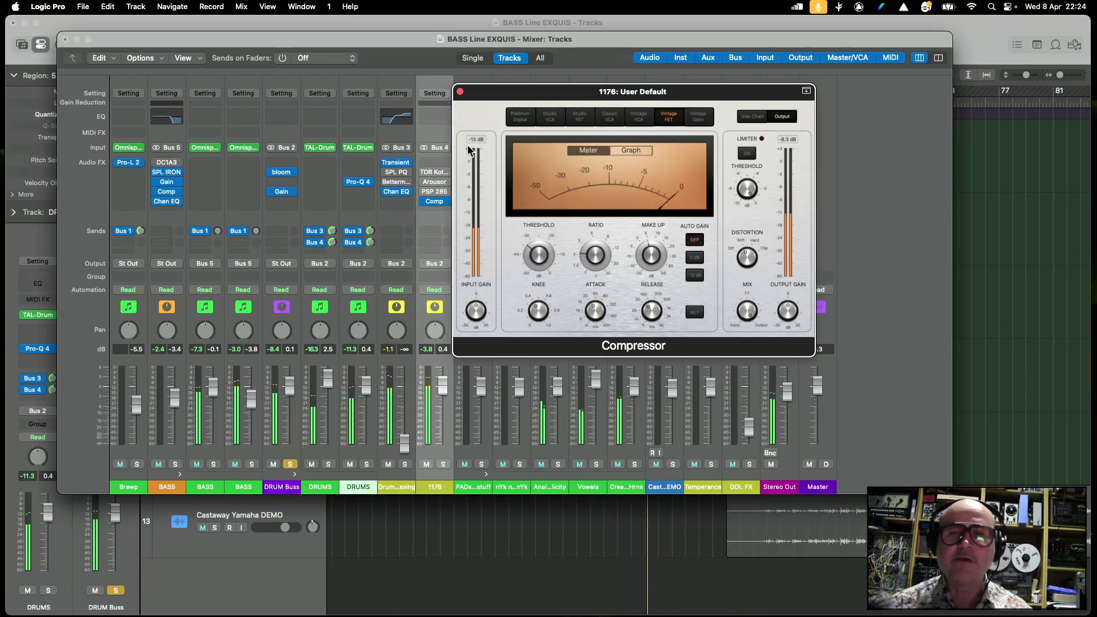
pyautogui.click(461, 93)
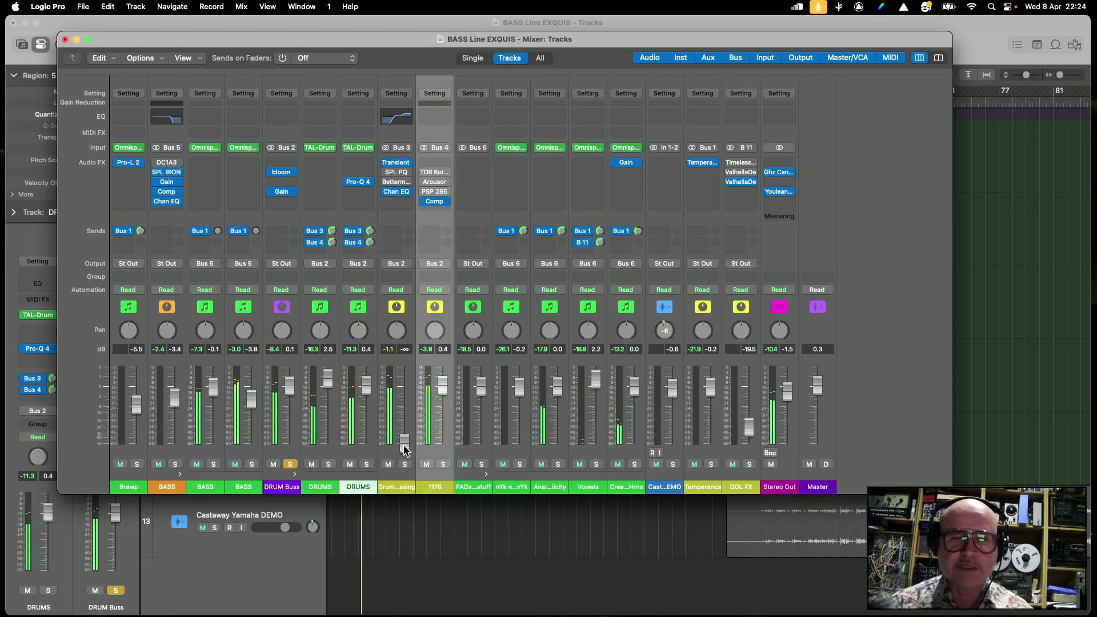
# Step: Bring Drum Processing up to -0.7 dB and 1176 to -0.4 dB, and compare the drums with both channels muted and unmuted
pyautogui.moveTo(403, 444); pyautogui.dragTo(442, 388)
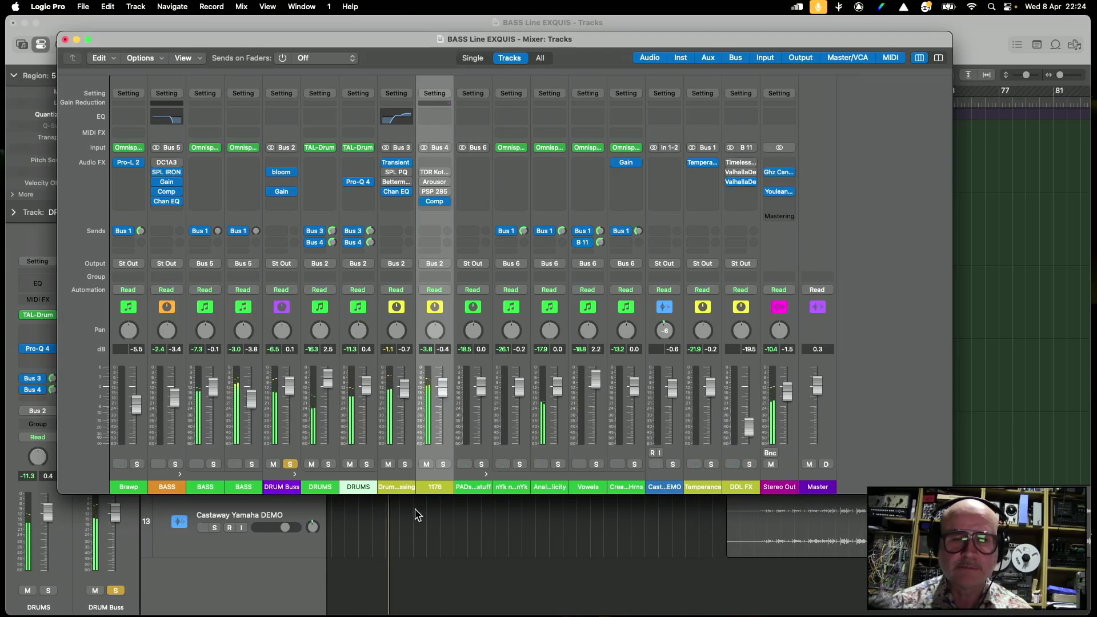
pyautogui.click(388, 464)
pyautogui.click(426, 464)
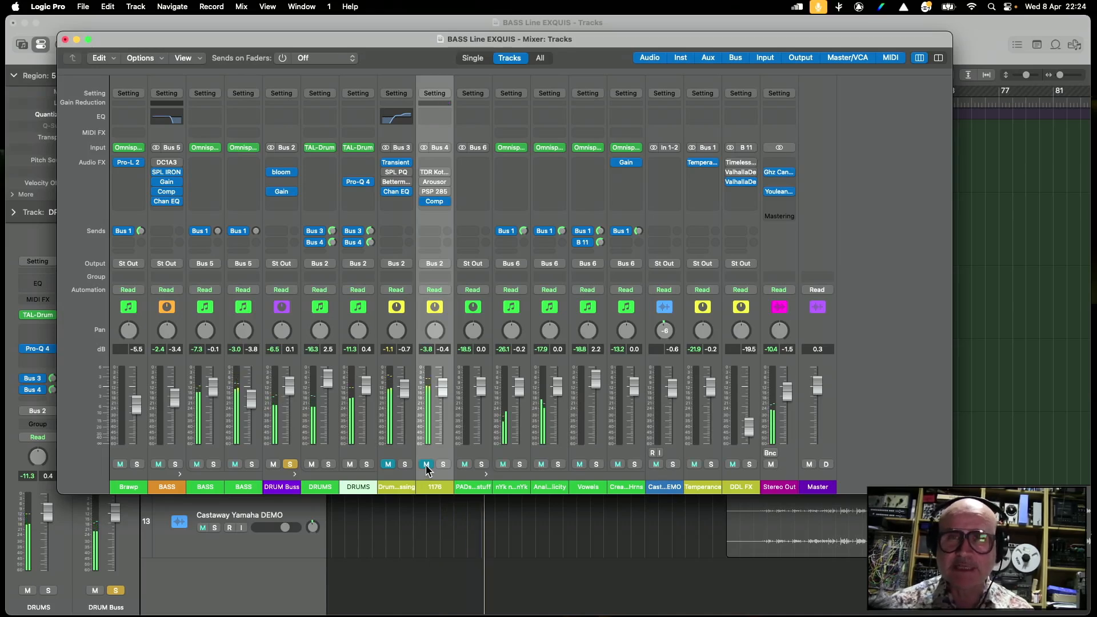
pyautogui.click(388, 466)
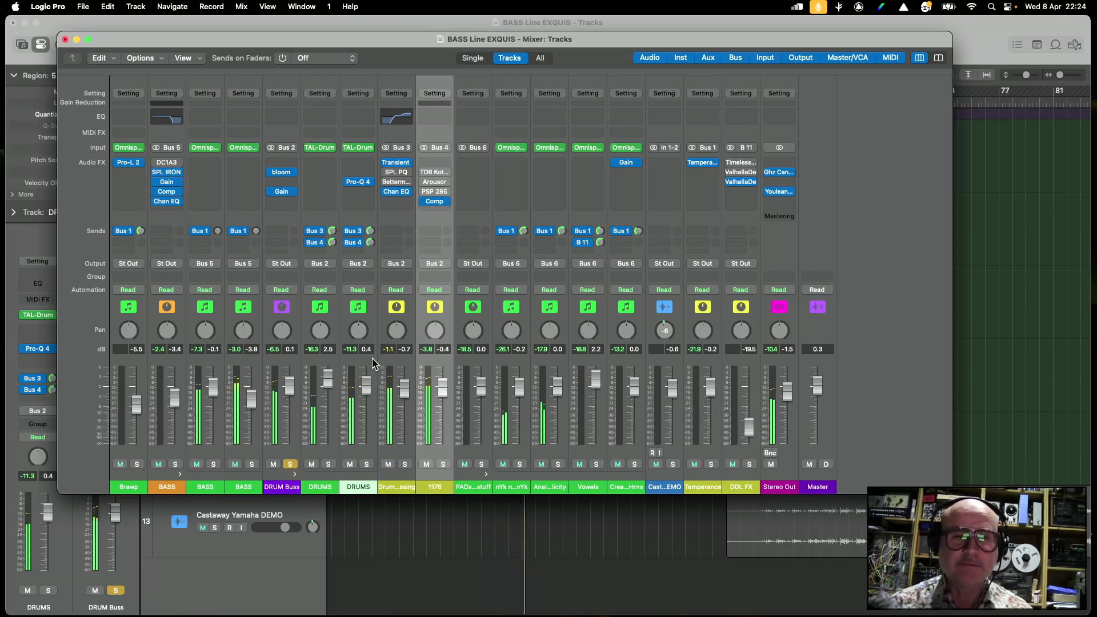
# Step: Rebalance the soloed drums with Drum Processing at -2.6 dB, 1176 at -1.4 dB and DRUM Buss at -0.6 dB
pyautogui.moveTo(407, 396); pyautogui.dragTo(405, 401)
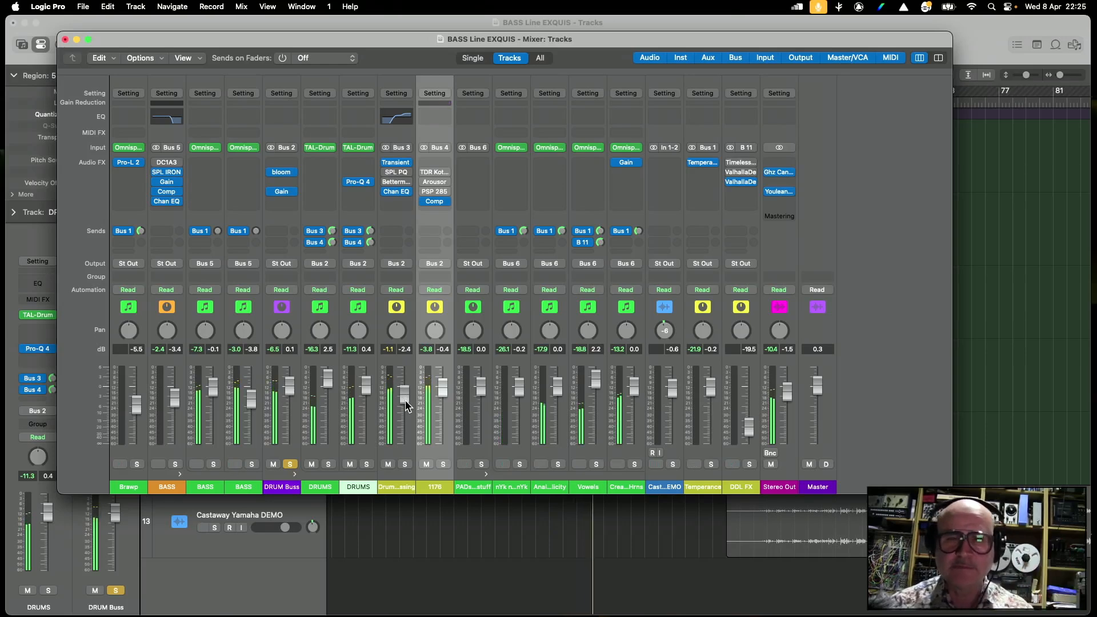
pyautogui.moveTo(405, 402); pyautogui.dragTo(406, 399)
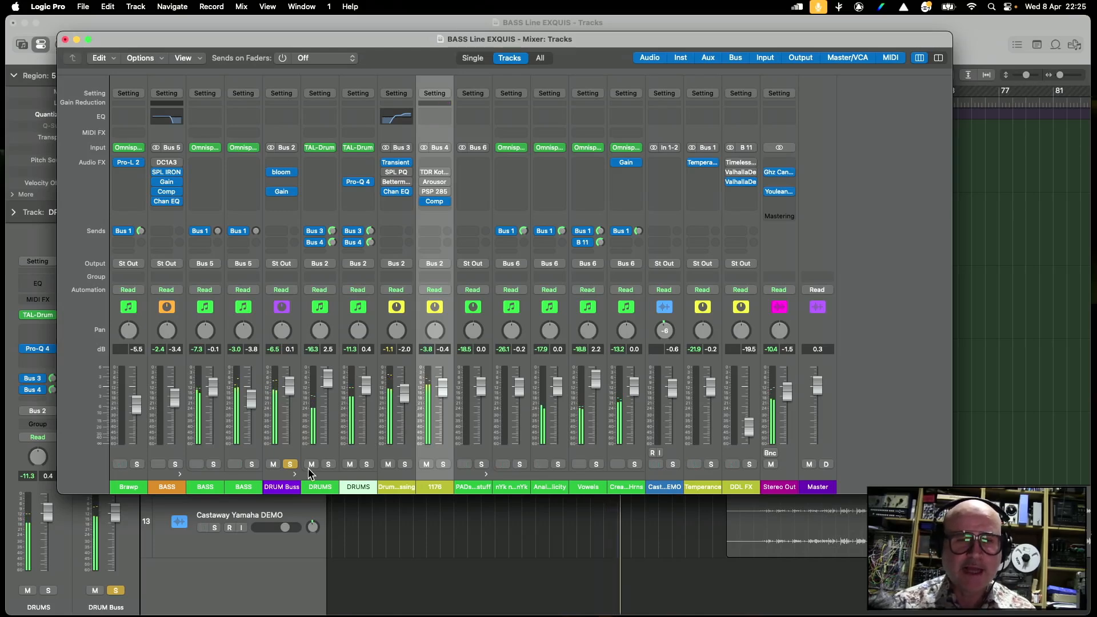
pyautogui.moveTo(289, 386)
pyautogui.mouseDown()
pyautogui.moveTo(289, 439)
pyautogui.moveTo(289, 387)
pyautogui.mouseUp()
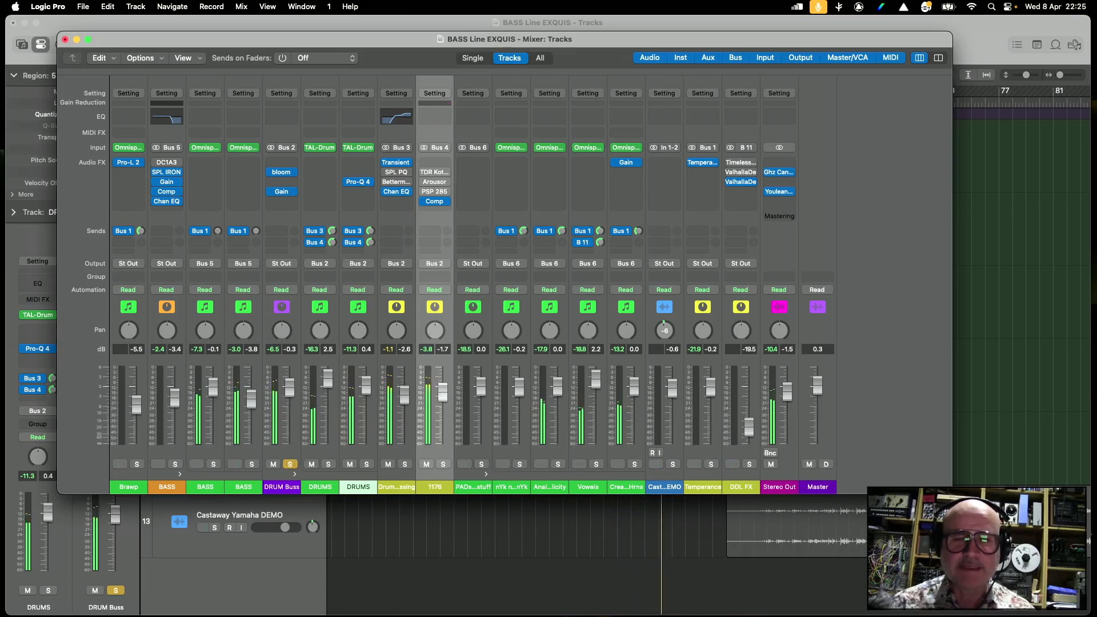
pyautogui.moveTo(290, 388); pyautogui.dragTo(290, 388)
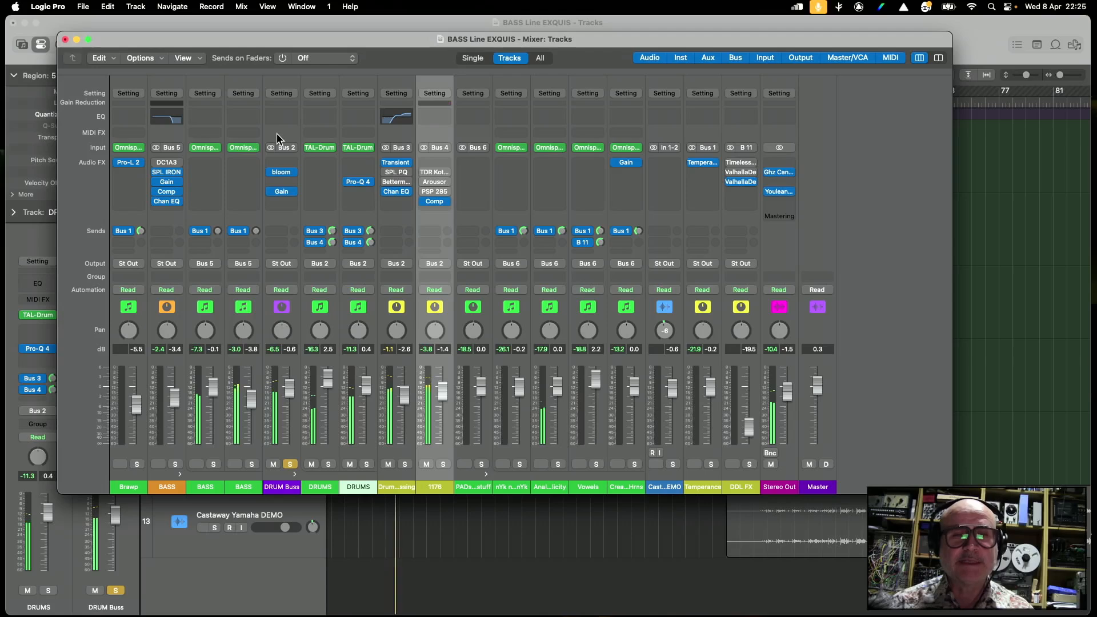
# Step: Clear the DRUM Buss solo to hear the full mix and set the DRUM Buss fader to -0.9 dB
pyautogui.click(290, 466)
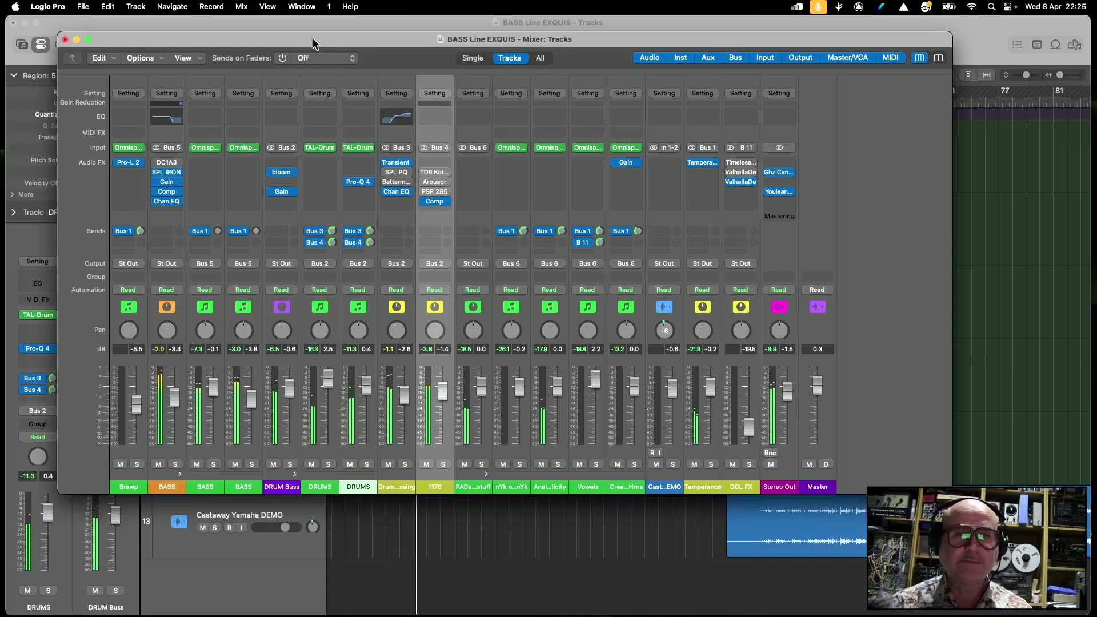
pyautogui.moveTo(315, 39); pyautogui.dragTo(346, 65)
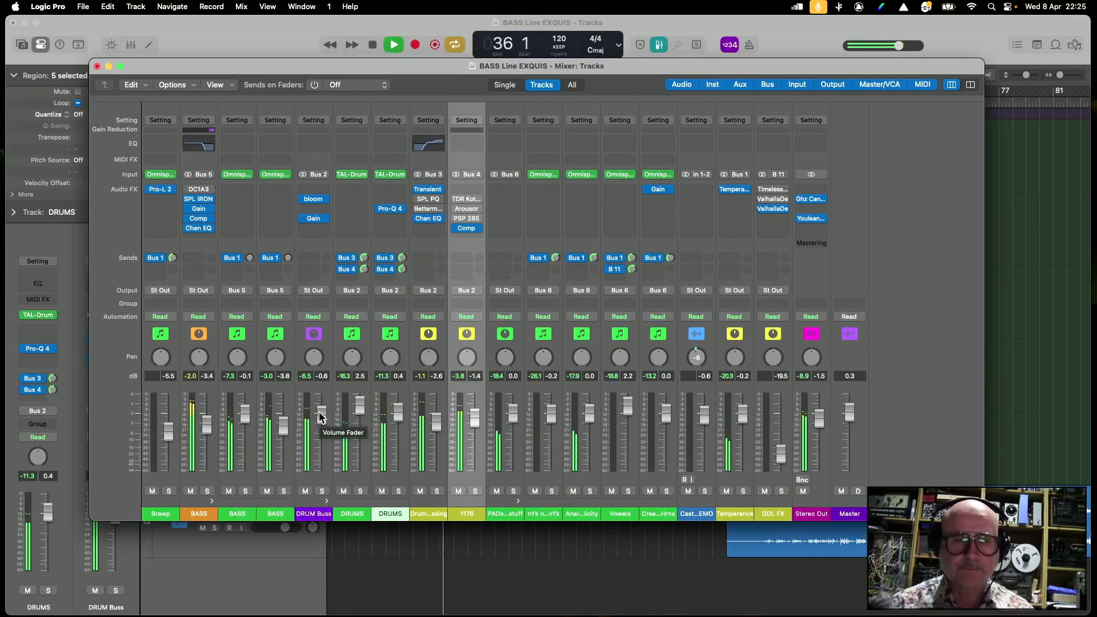
pyautogui.moveTo(320, 417)
pyautogui.mouseDown()
pyautogui.moveTo(321, 441)
pyautogui.moveTo(321, 416)
pyautogui.mouseUp()
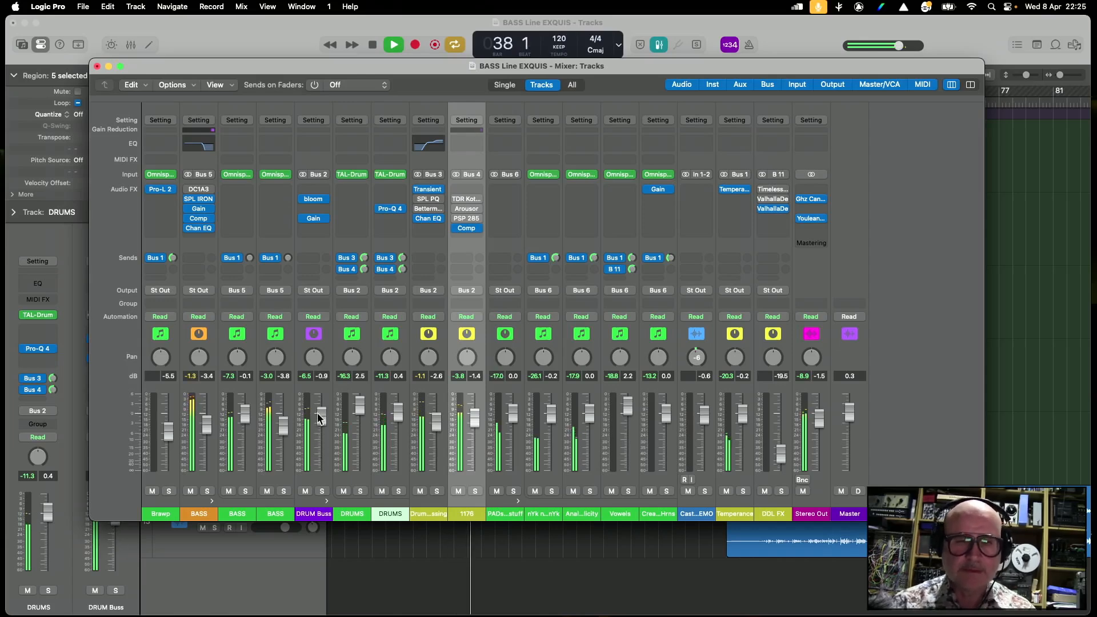
# Step: Balance the drums in the full mix with Drum Processing at -4.6 dB, 1176 at -2.0 dB and the first DRUMS channel at 0.7 dB
pyautogui.moveTo(447, 423); pyautogui.dragTo(447, 459)
pyautogui.moveTo(474, 420)
pyautogui.mouseDown()
pyautogui.moveTo(475, 457)
pyautogui.moveTo(474, 420)
pyautogui.mouseUp()
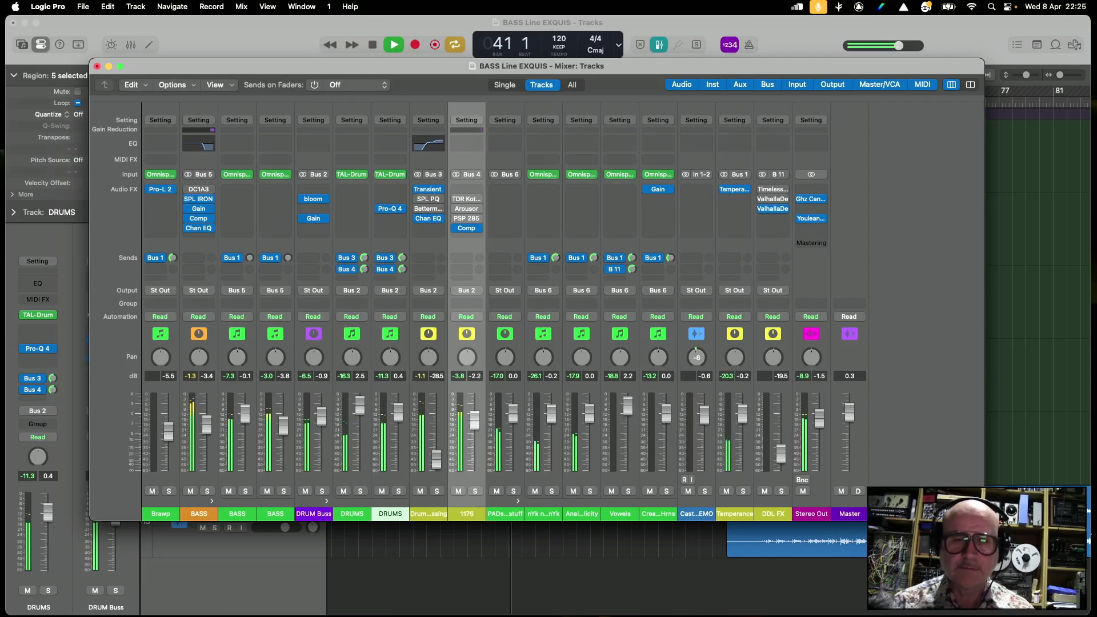
pyautogui.moveTo(439, 458); pyautogui.dragTo(438, 443)
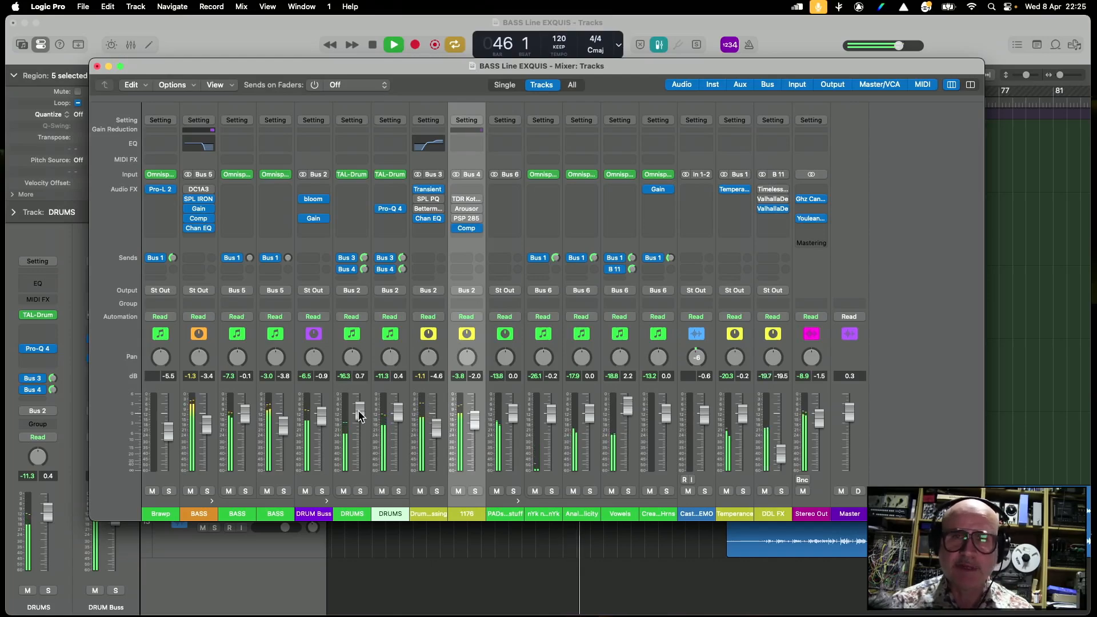
pyautogui.moveTo(343, 64); pyautogui.dragTo(394, 68)
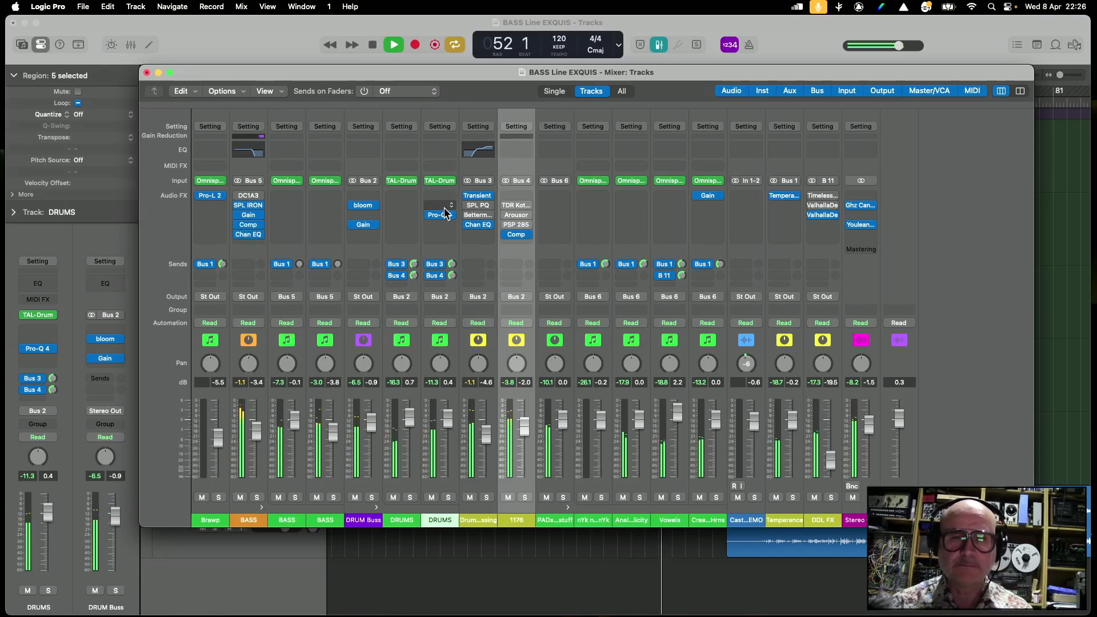
# Step: Stop playback of the full mix and close the Mixer window to return to the arrangement
pyautogui.press('space')
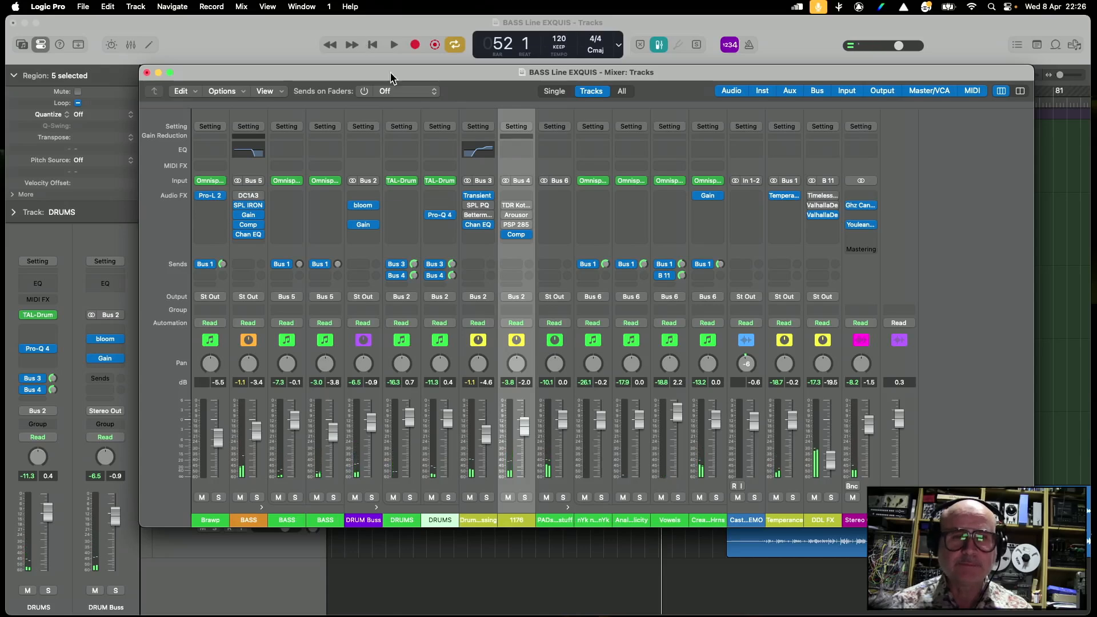
pyautogui.moveTo(391, 76); pyautogui.dragTo(338, 71)
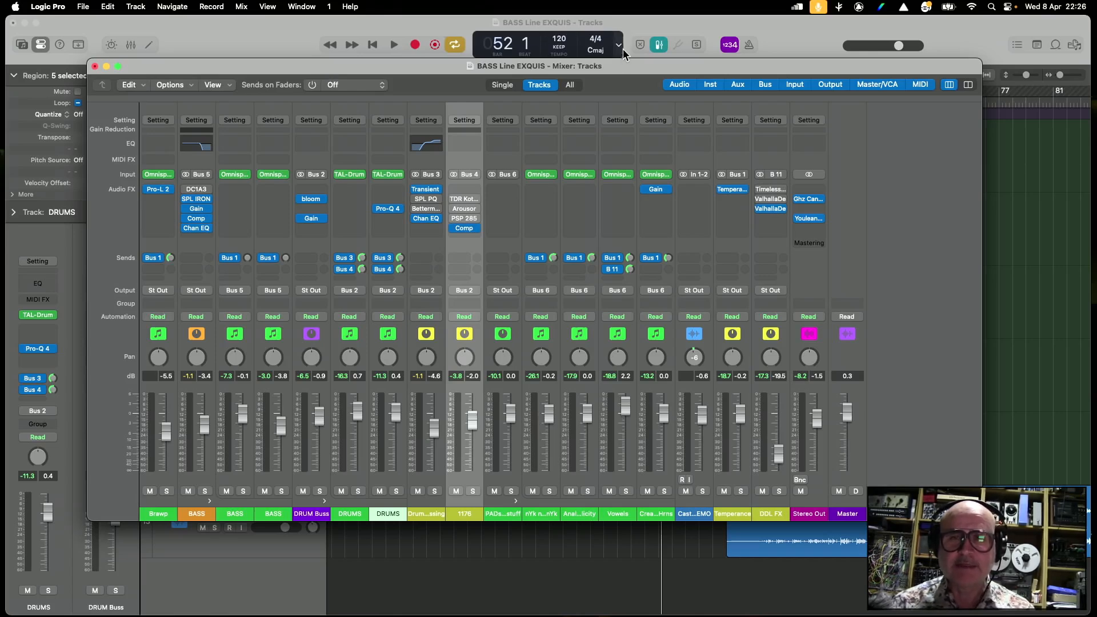
pyautogui.moveTo(604, 64); pyautogui.dragTo(583, 77)
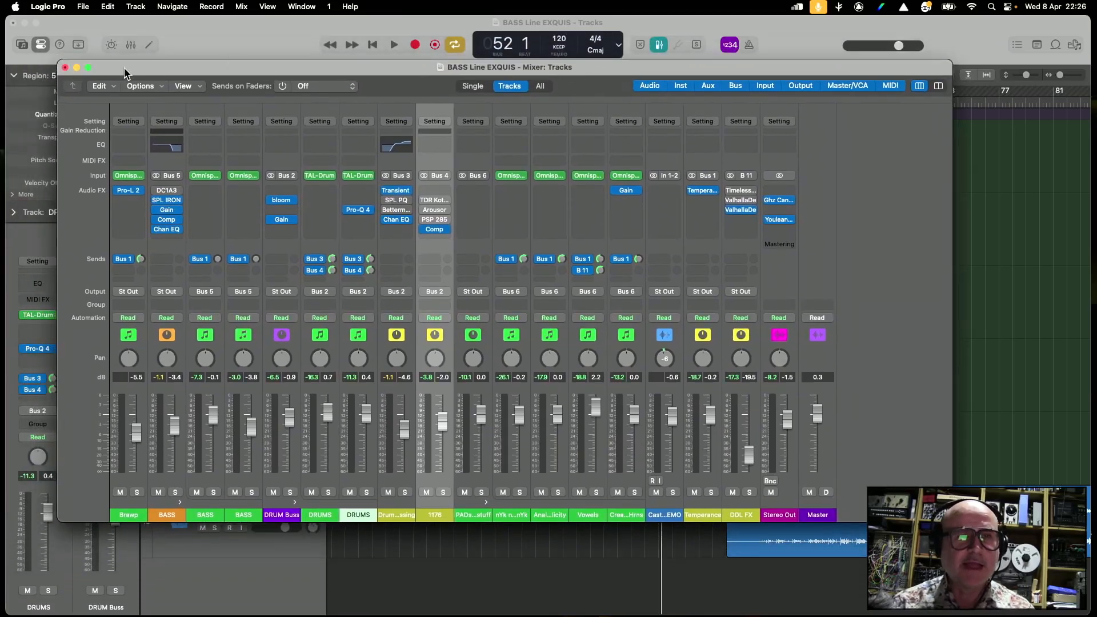
pyautogui.moveTo(124, 68); pyautogui.dragTo(116, 61)
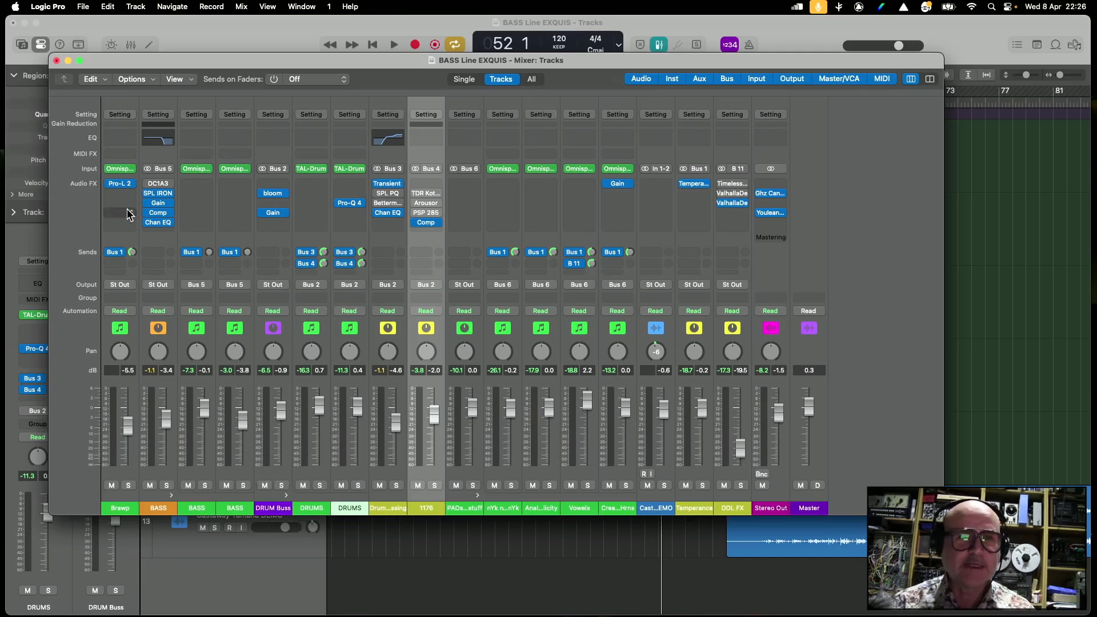
pyautogui.click(56, 61)
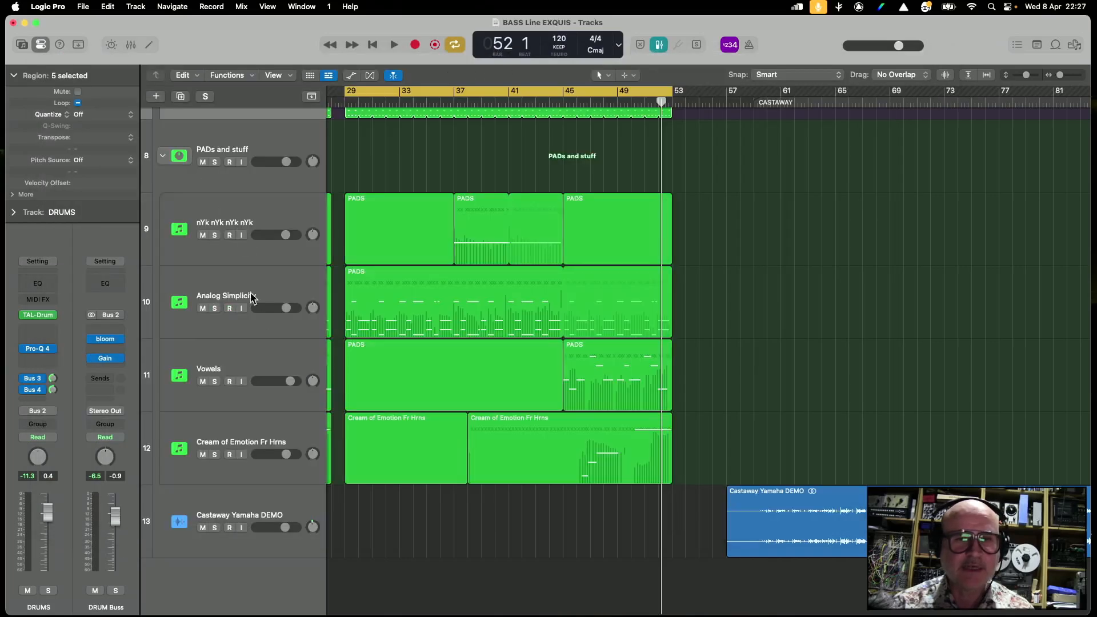
# Step: Move the playhead to bar 59 at the CASTAWAY marker and play the project from there
pyautogui.scroll(8, 268, 224)
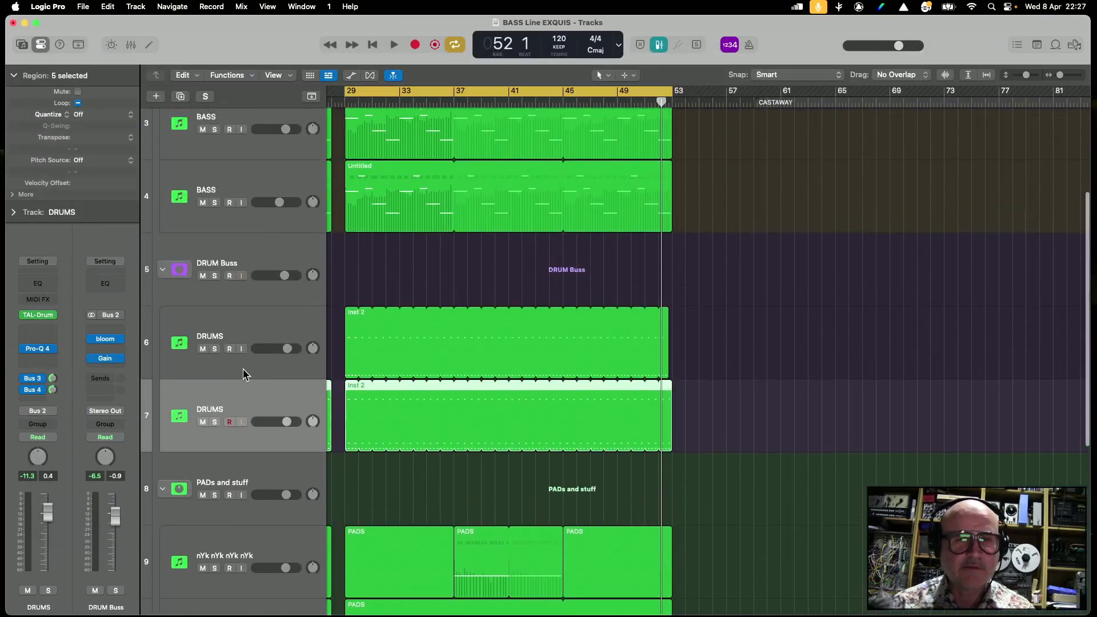
pyautogui.scroll(-1, 244, 374)
pyautogui.scroll(-1, 243, 374)
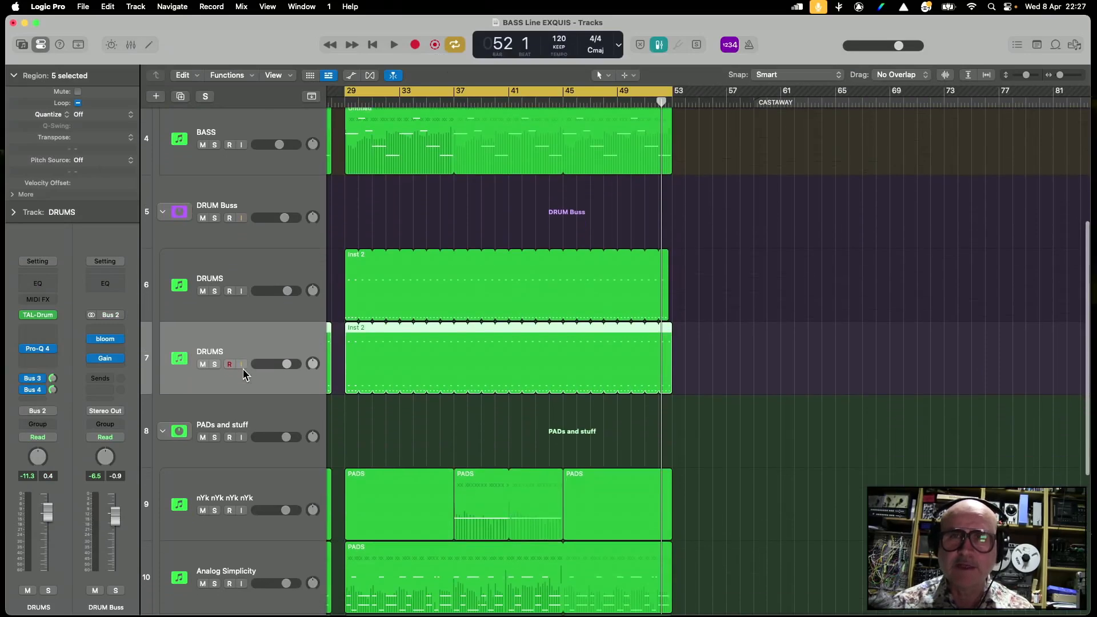
pyautogui.moveTo(248, 40); pyautogui.dragTo(252, 38)
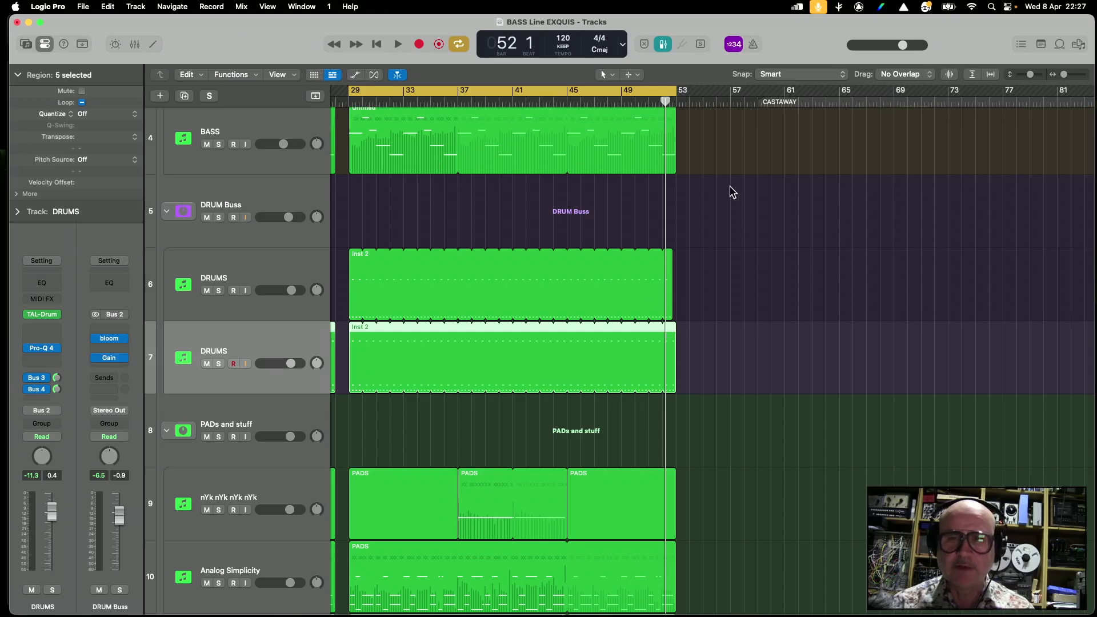
pyautogui.click(766, 103)
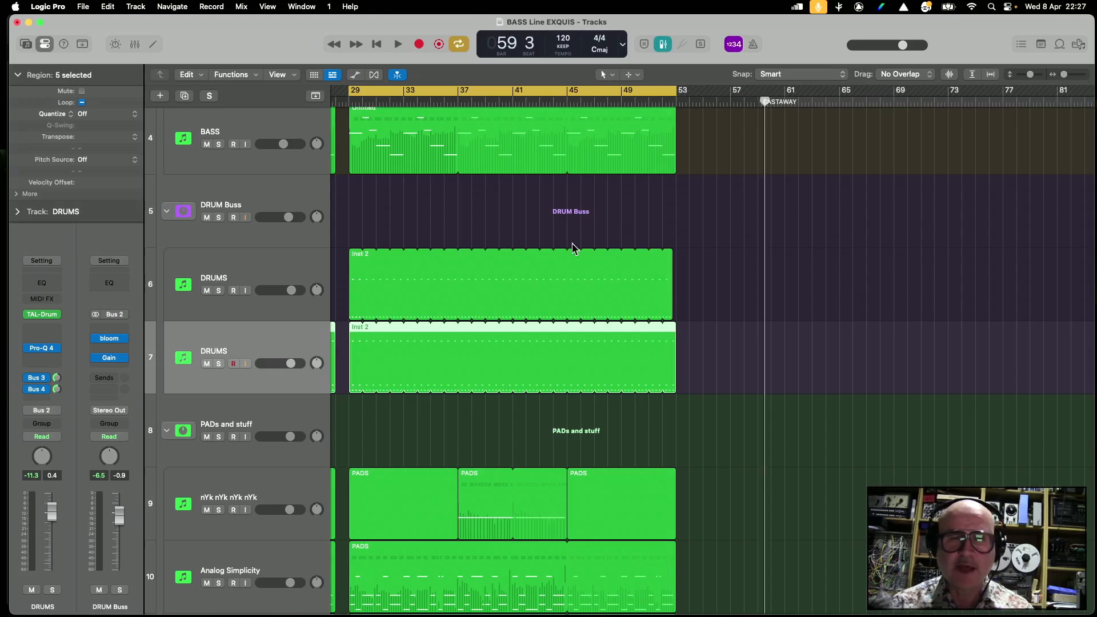
pyautogui.press('space')
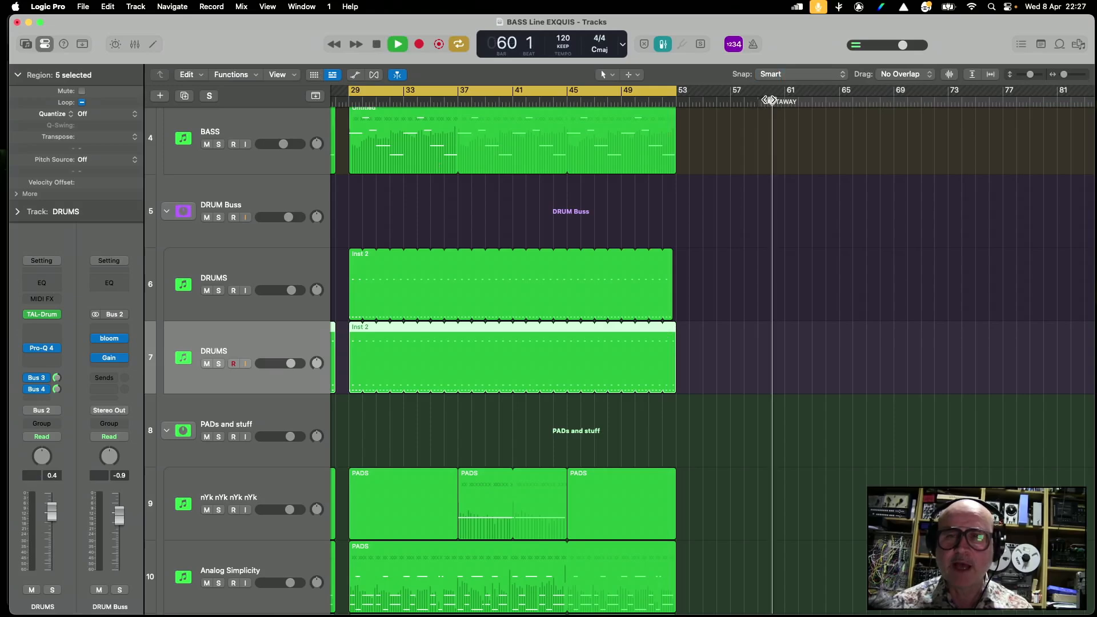